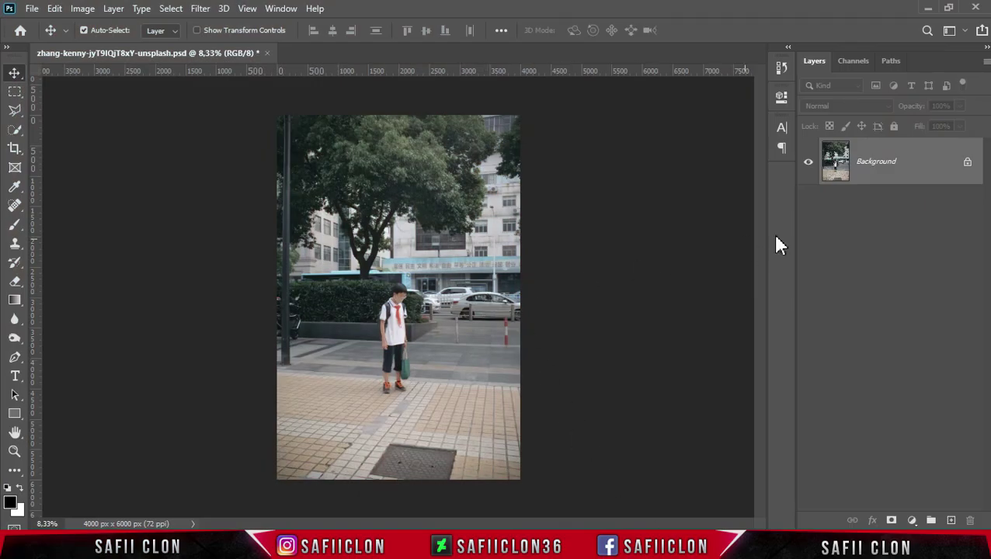
Unlock the photo layer and crop tighter around the schoolboy, trimming the treetops and pavement
click(965, 165)
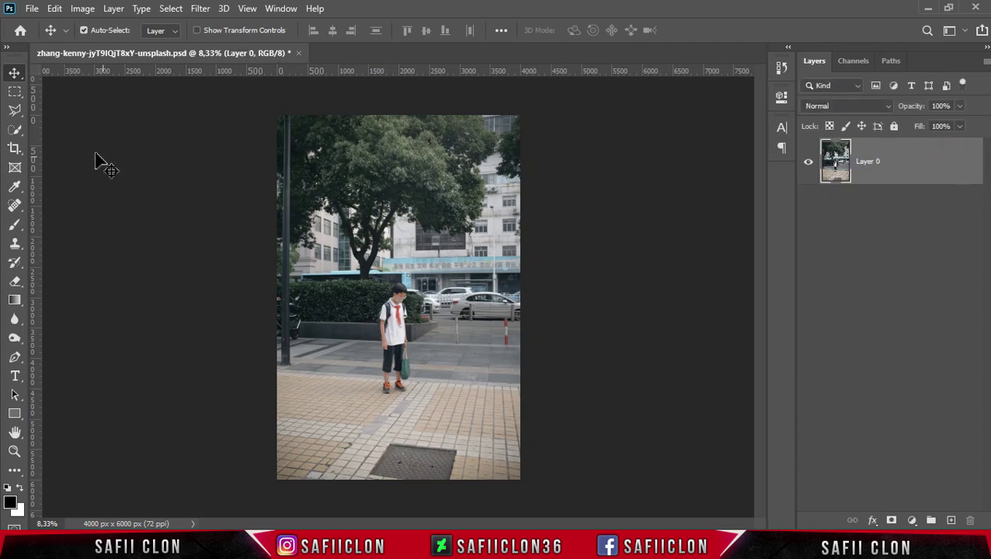
click(11, 152)
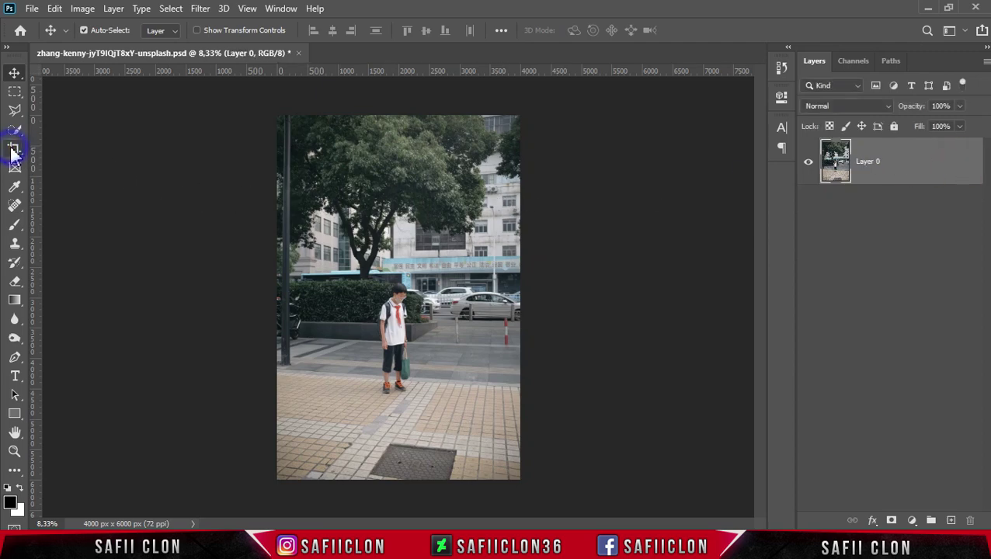
click(70, 156)
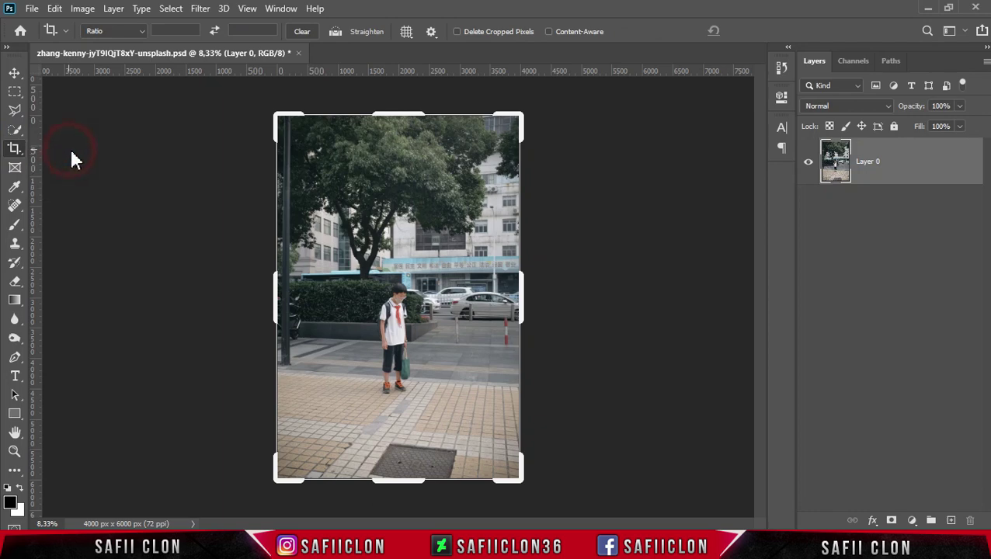
drag(399, 113, 398, 188)
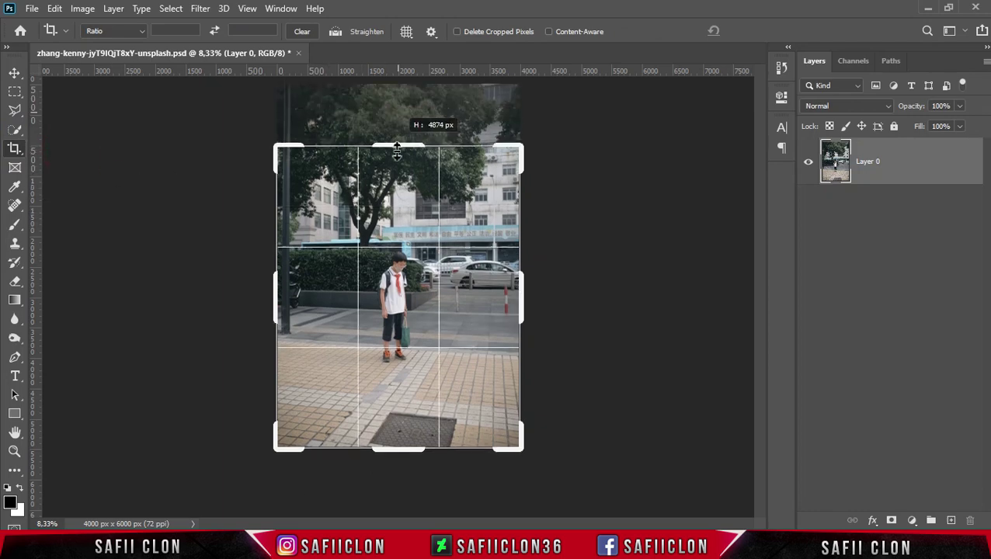
drag(400, 410, 402, 378)
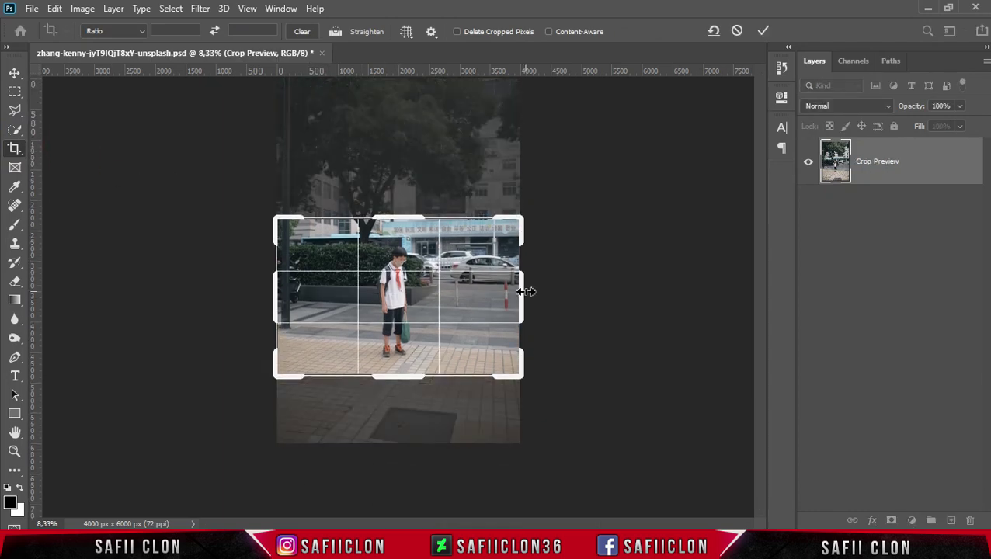
drag(525, 290, 511, 290)
drag(288, 288, 301, 288)
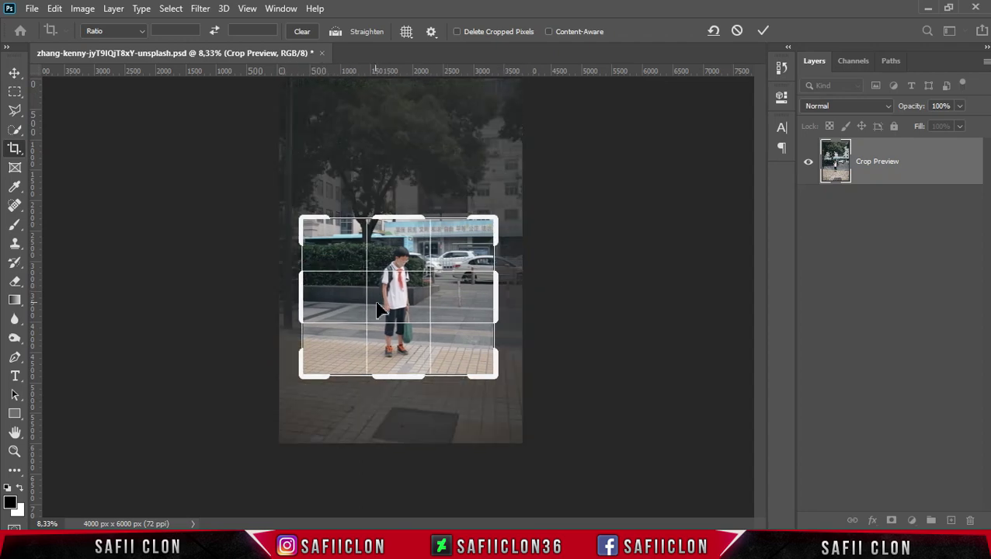
click(762, 32)
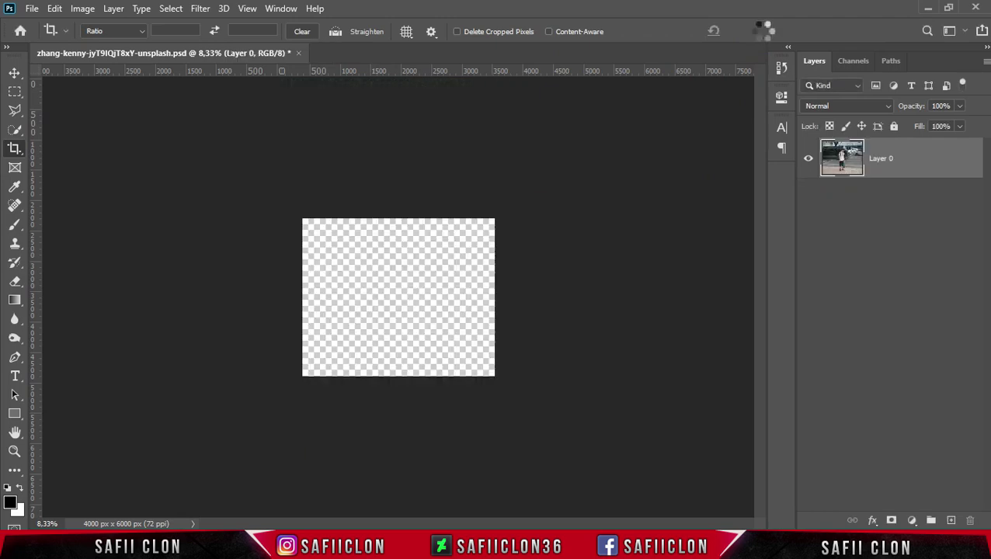
Zoom in and duplicate the photo layer as a Layer 0 copy
key(ctrl+plus)
key(ctrl+plus)
key(ctrl+plus)
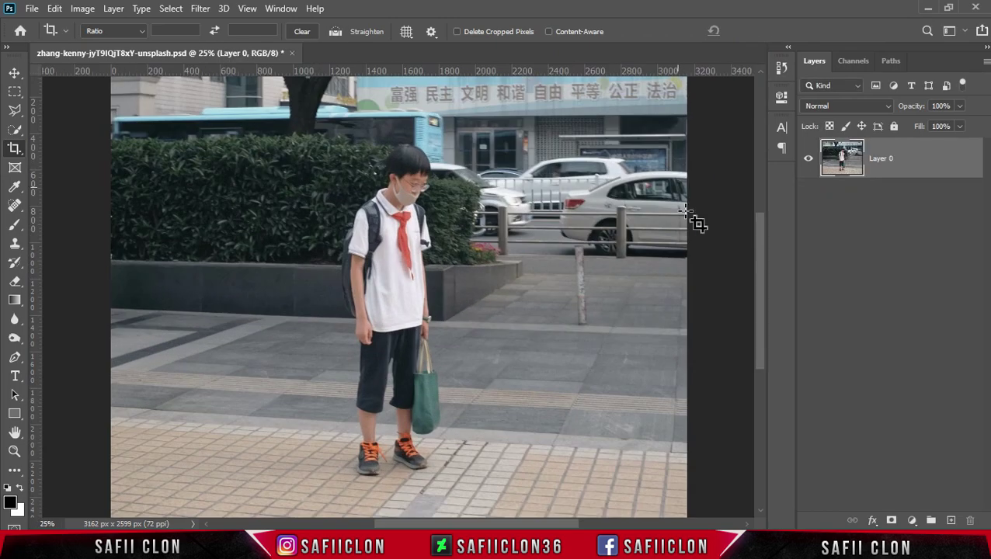
right_click(920, 163)
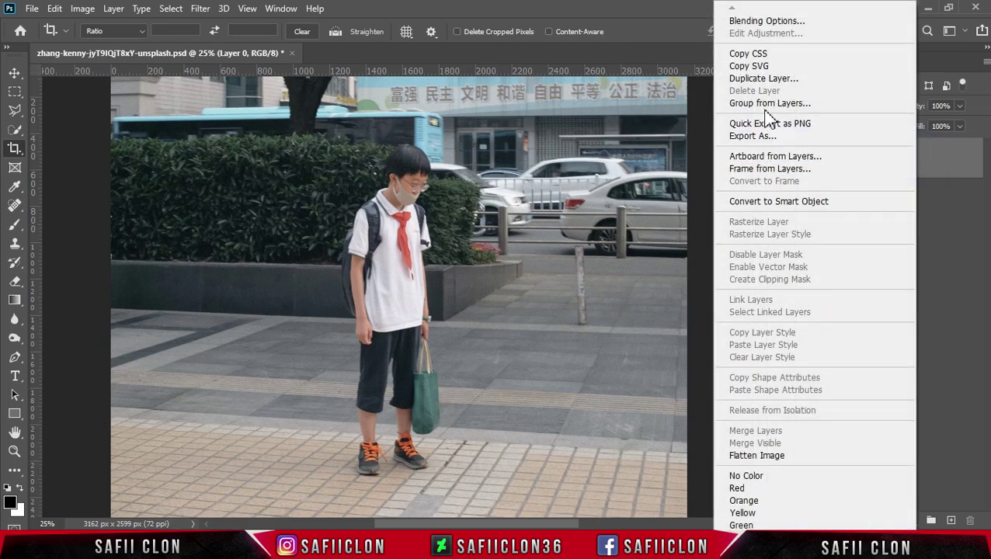
click(755, 85)
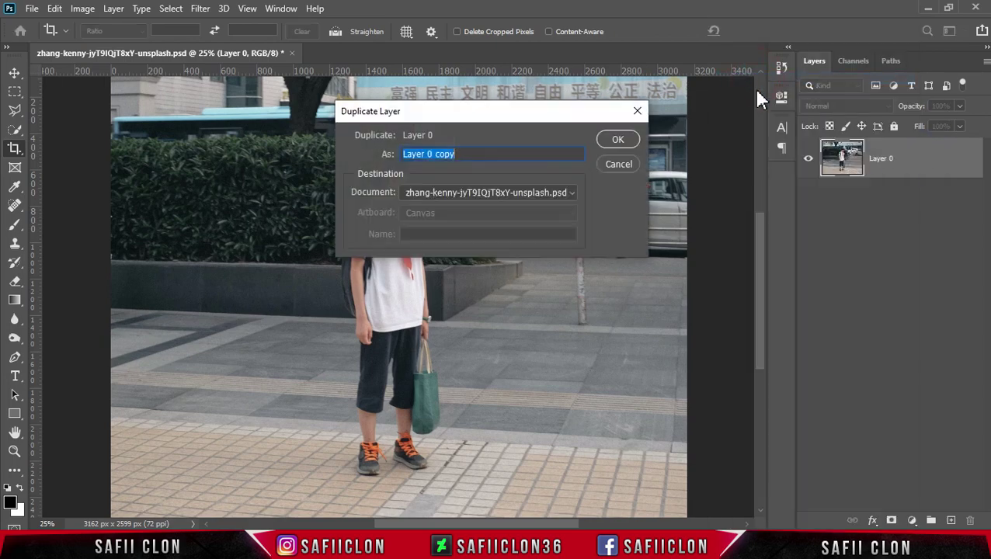
click(618, 141)
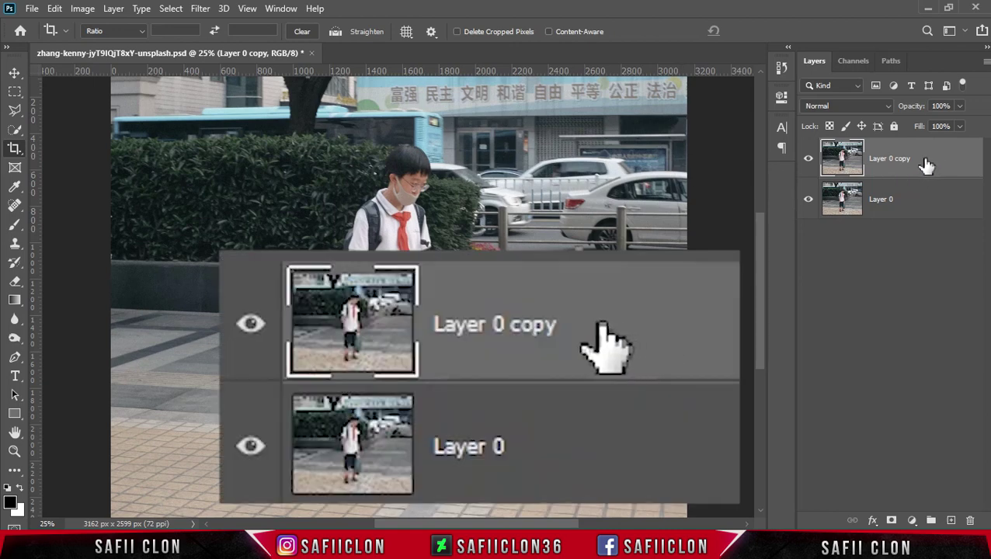
Rename the copy HIGH PASS and the original layer ORIGINAL
click(886, 160)
double_click(885, 160)
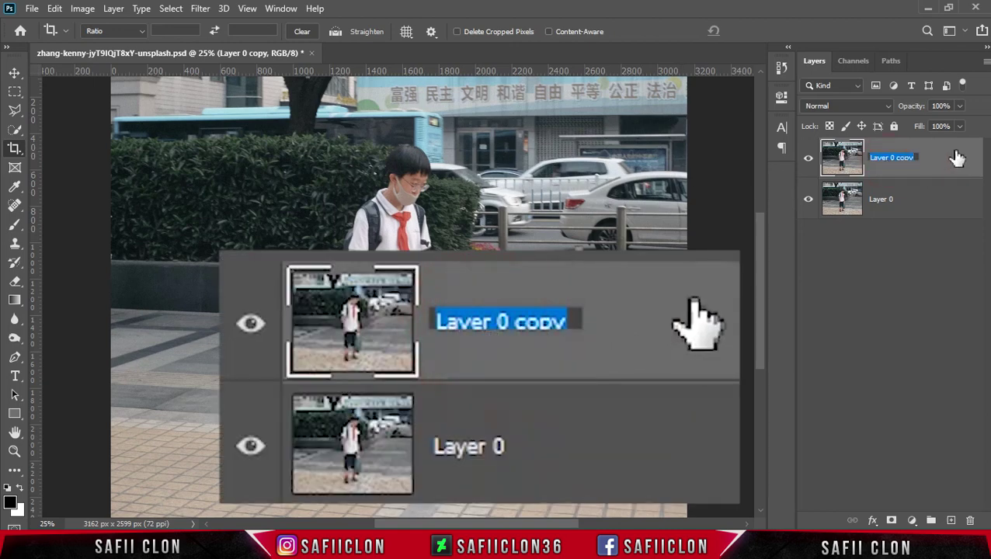
text(HIGH PASS)
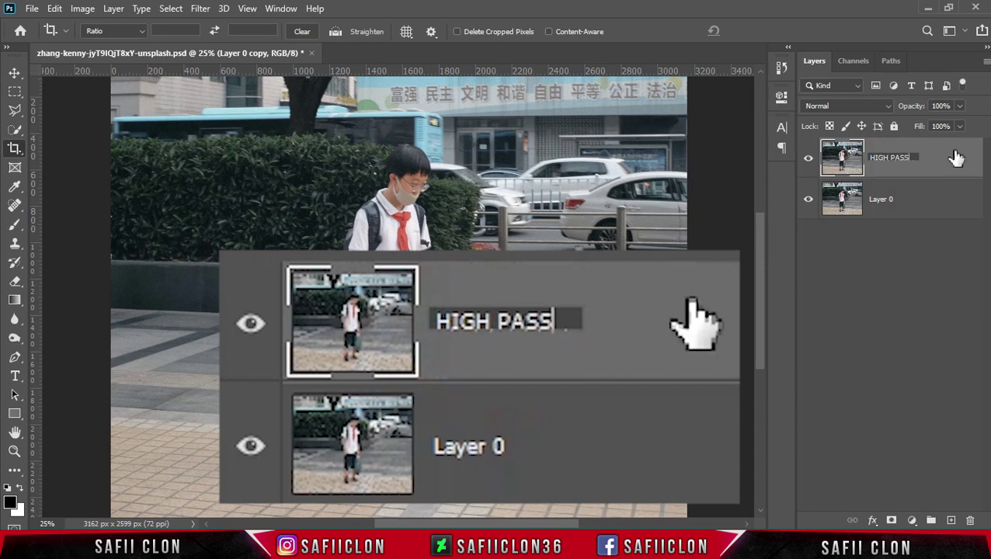
click(940, 158)
click(882, 201)
double_click(882, 200)
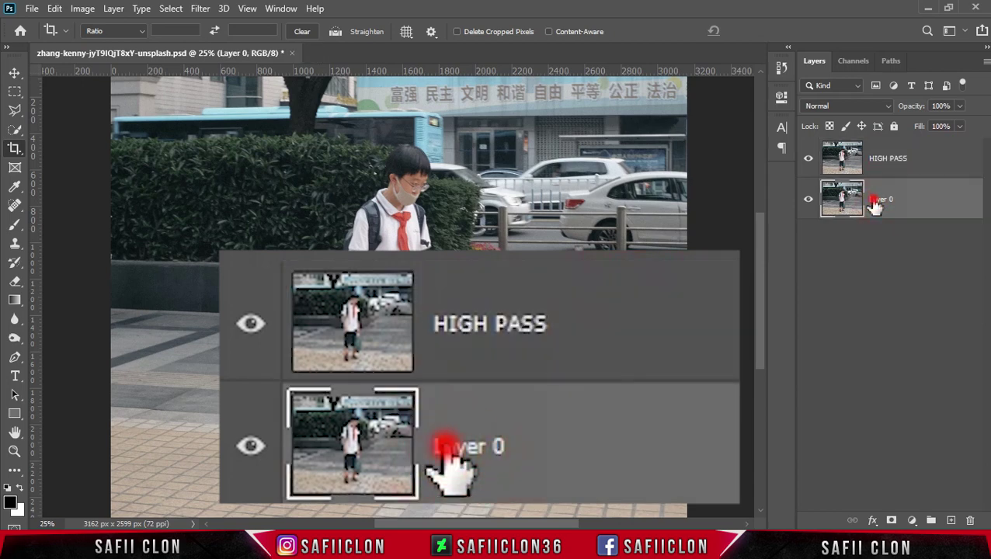
text(ORIGINAL)
click(929, 198)
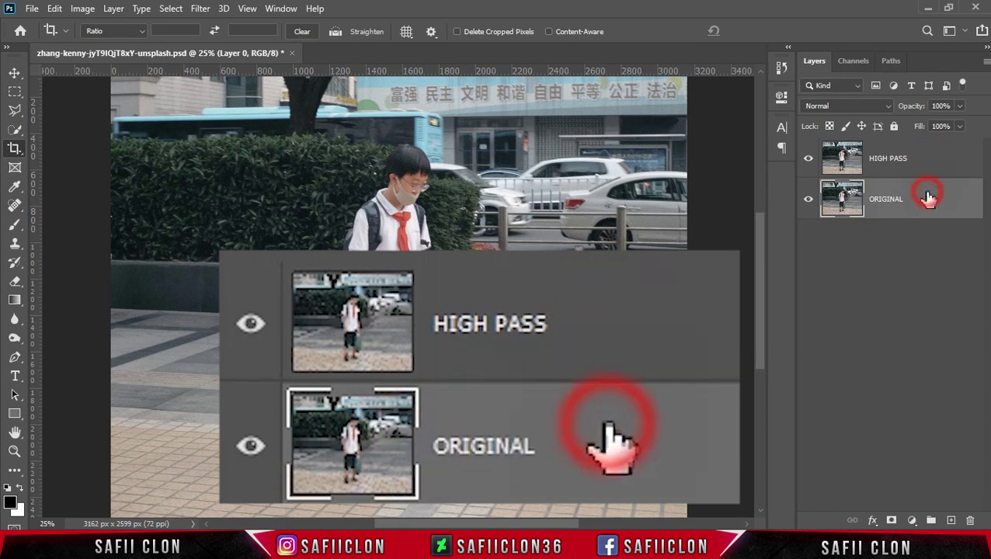
click(937, 160)
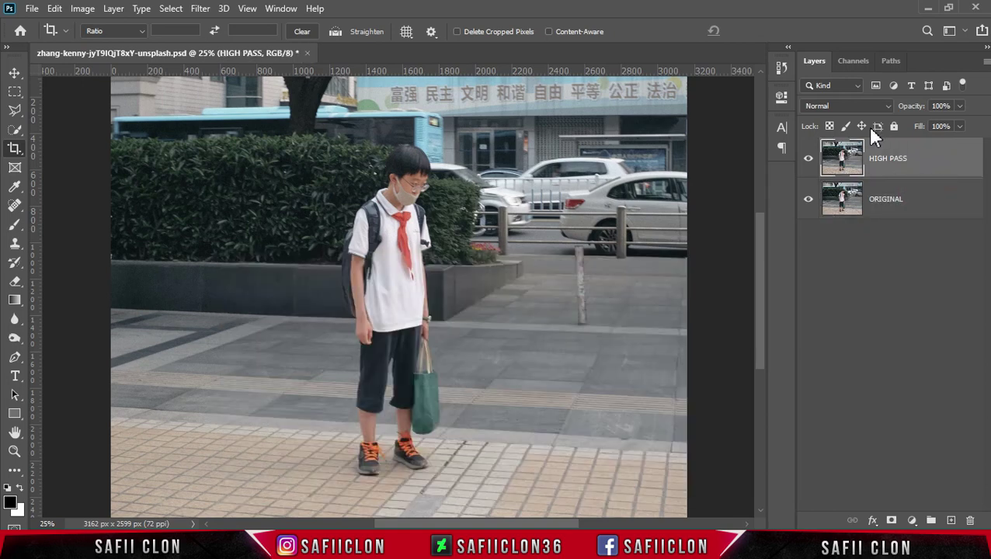
Blend HIGH PASS in Overlay and apply a High Pass filter with a 2,7-pixel radius
click(870, 108)
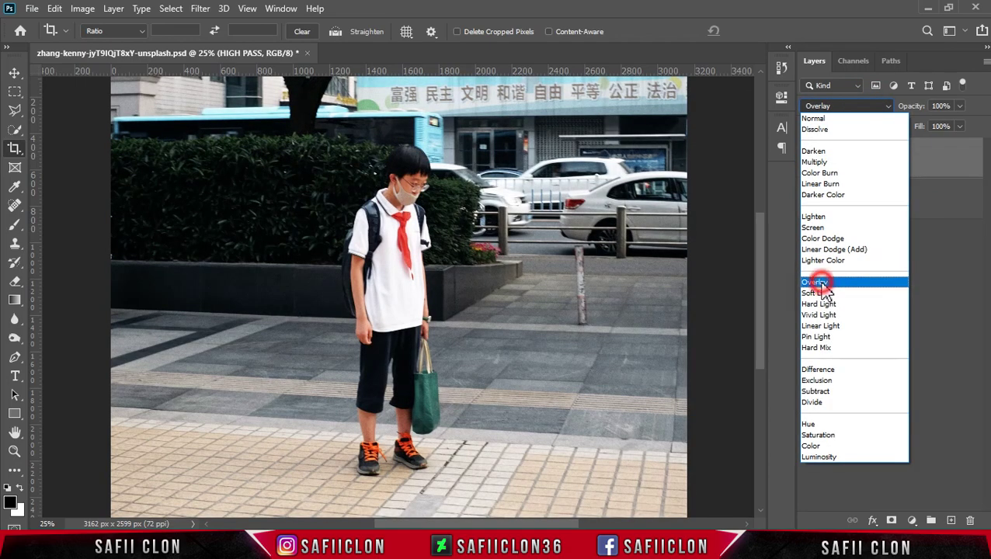
click(822, 283)
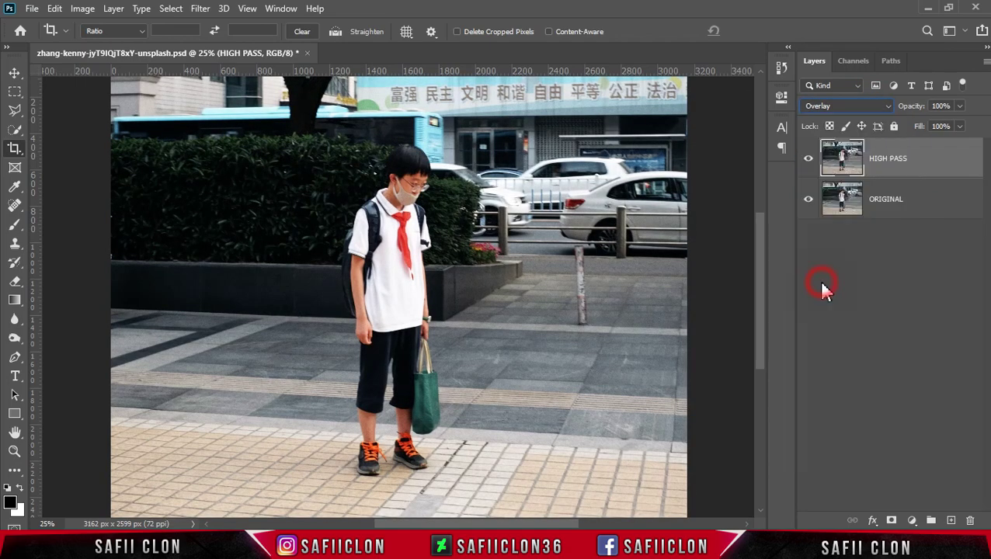
click(200, 10)
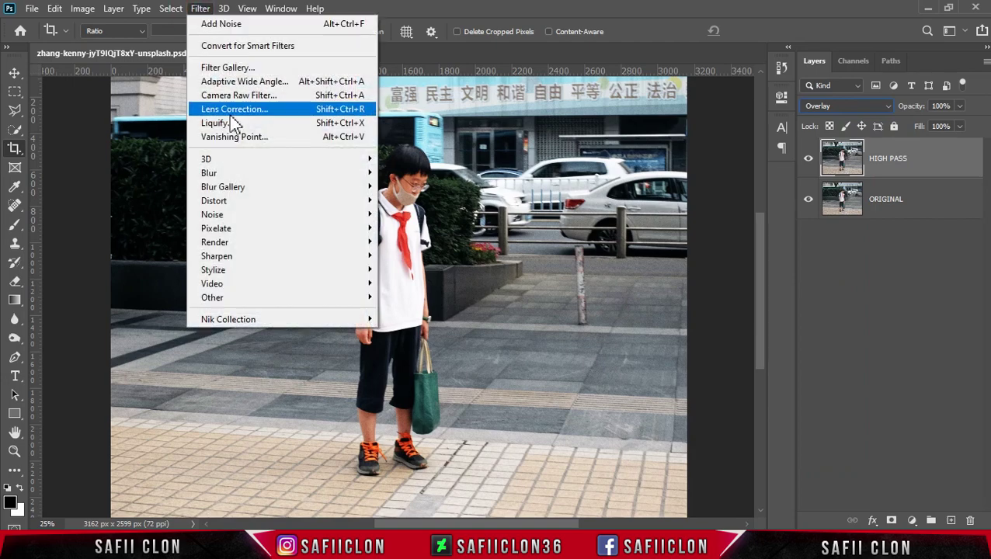
mouse_move(212, 298)
click(413, 307)
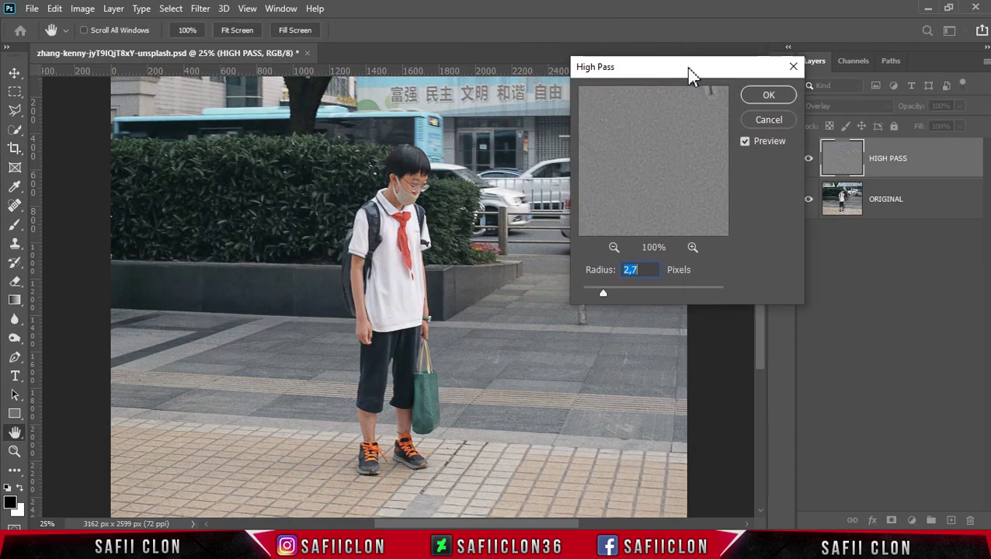
drag(657, 58, 702, 81)
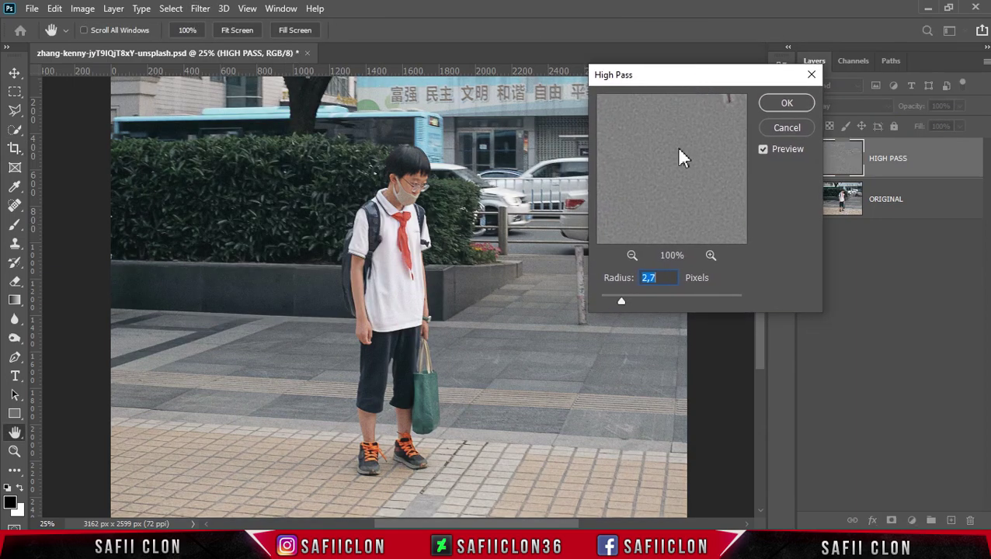
drag(680, 304, 679, 304)
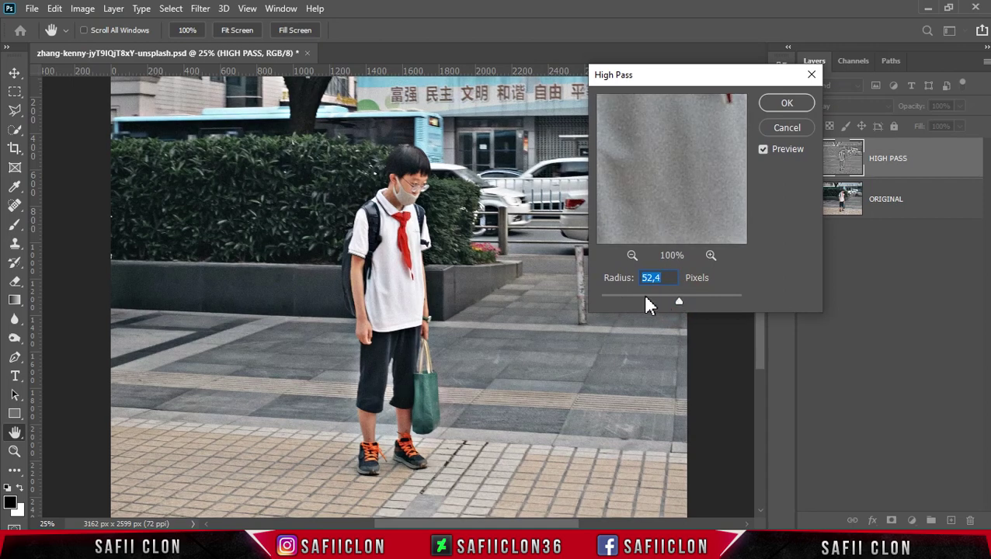
click(644, 300)
drag(623, 299, 622, 298)
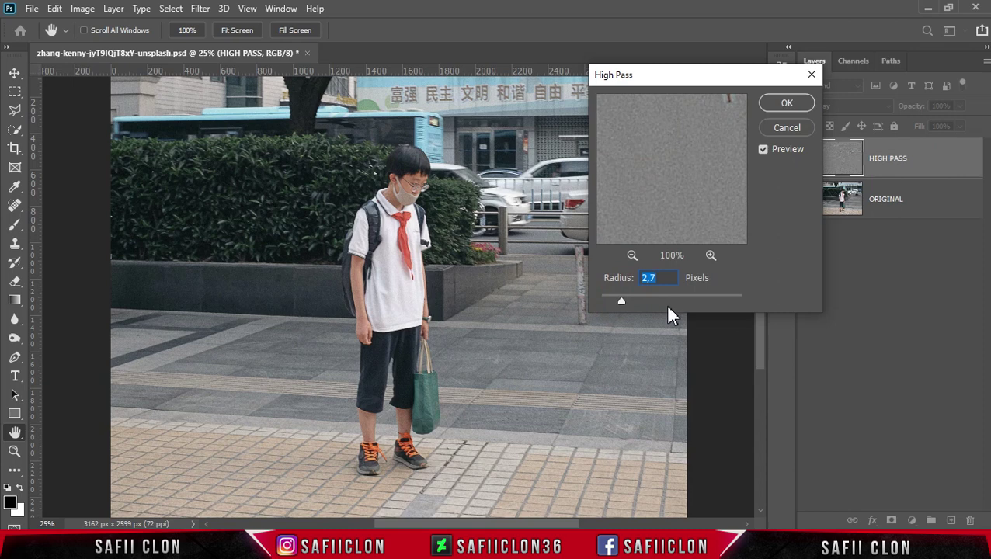
click(788, 107)
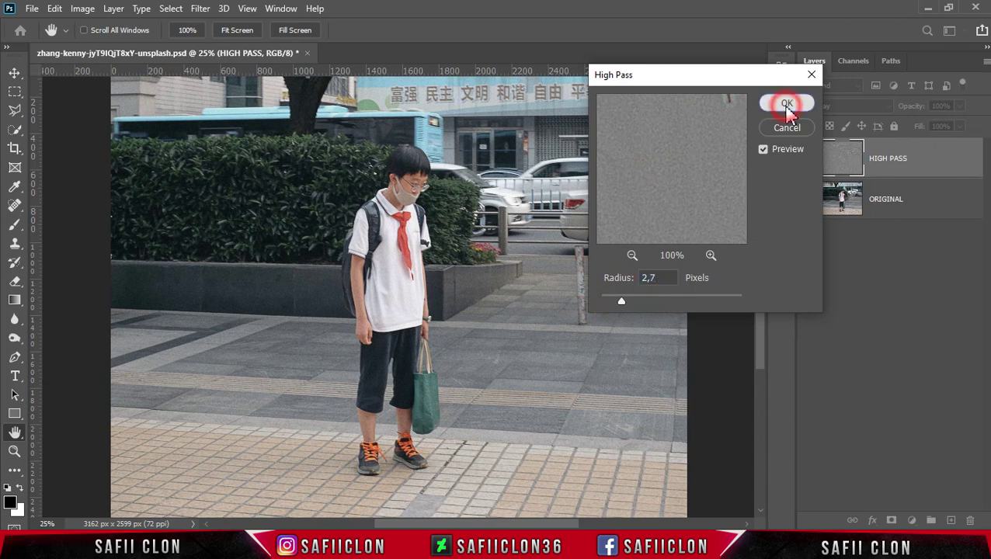
key(c)
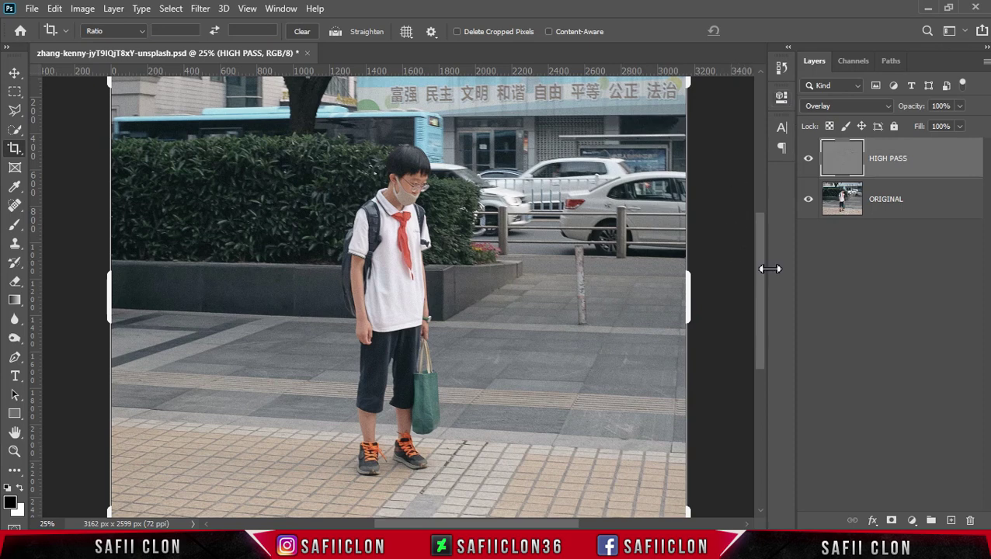
Add a Levels adjustment and lower the Red channel midtones to 0,75
click(912, 521)
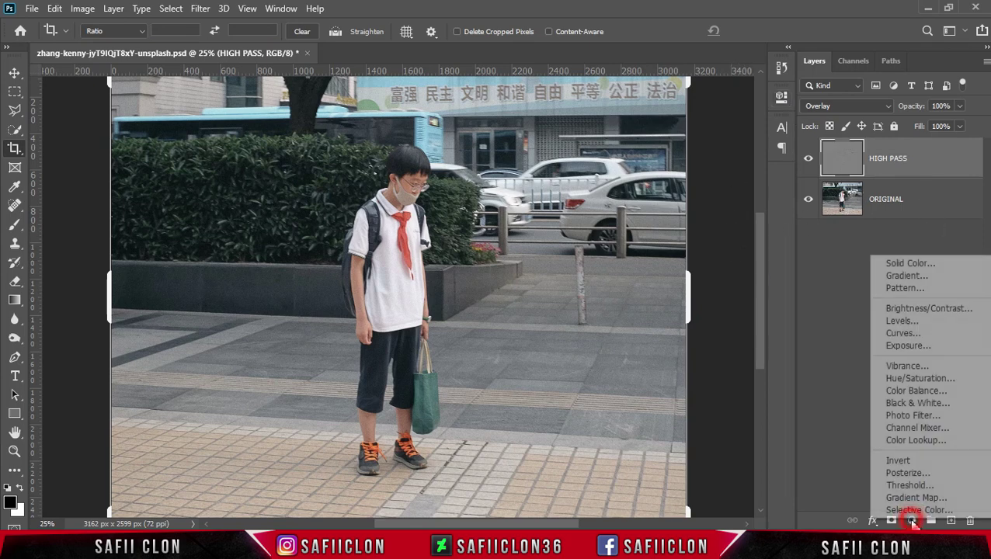
click(907, 322)
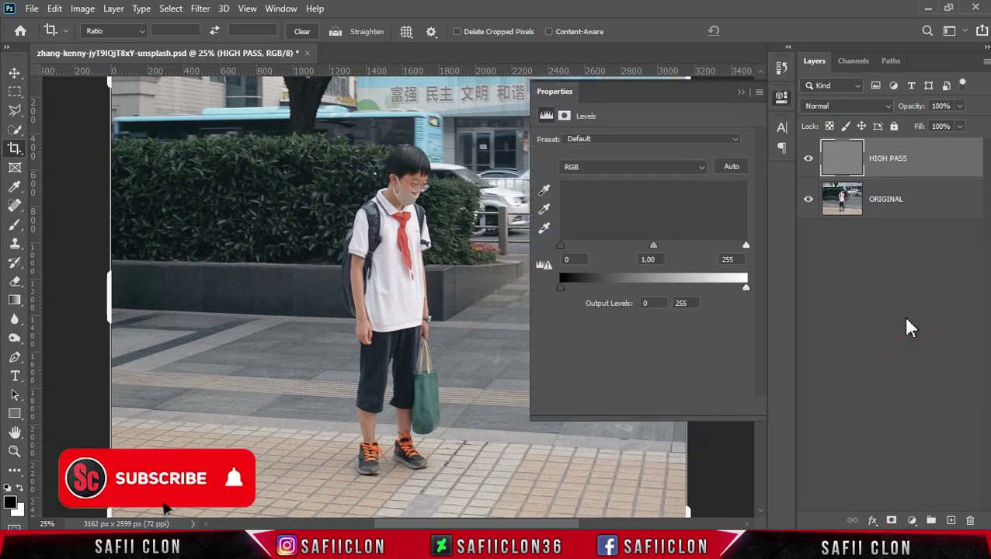
drag(572, 526, 592, 529)
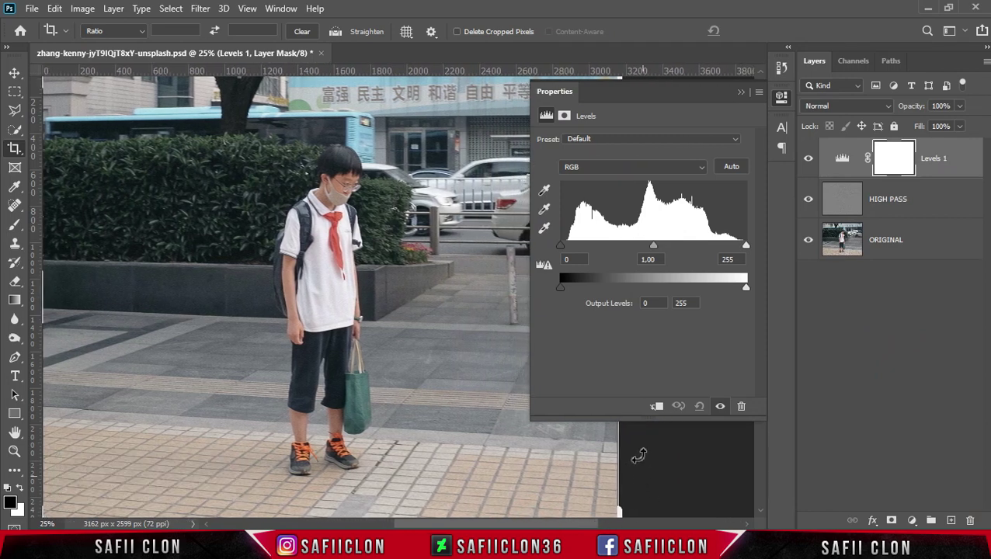
click(657, 168)
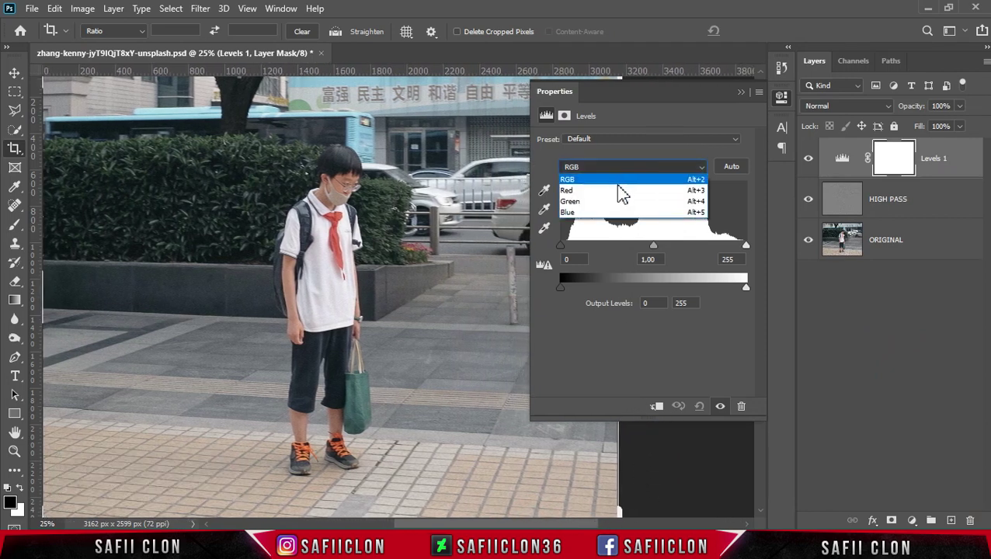
click(634, 193)
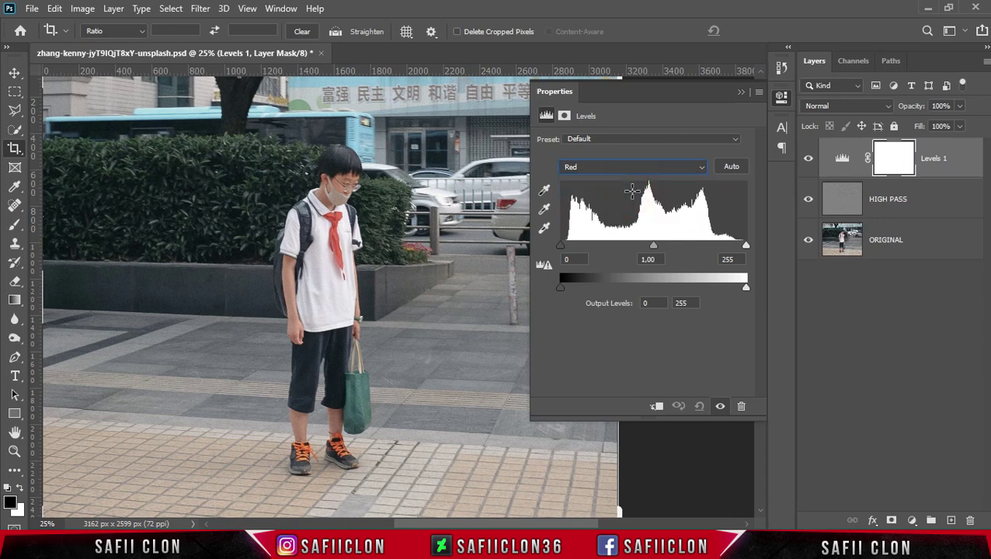
drag(650, 245, 651, 245)
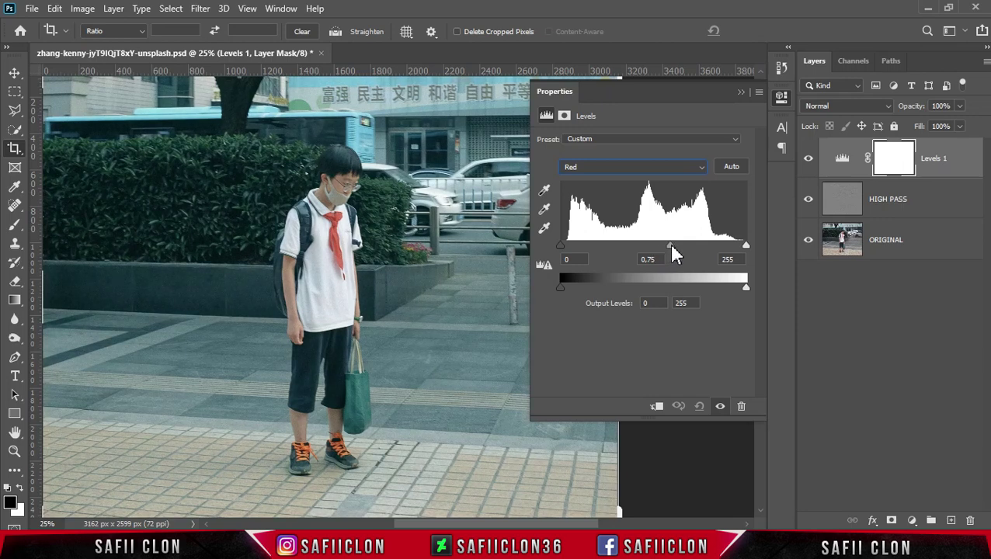
Raise the Green black level slightly, then nudge the Blue midtones and lower its white input
click(629, 172)
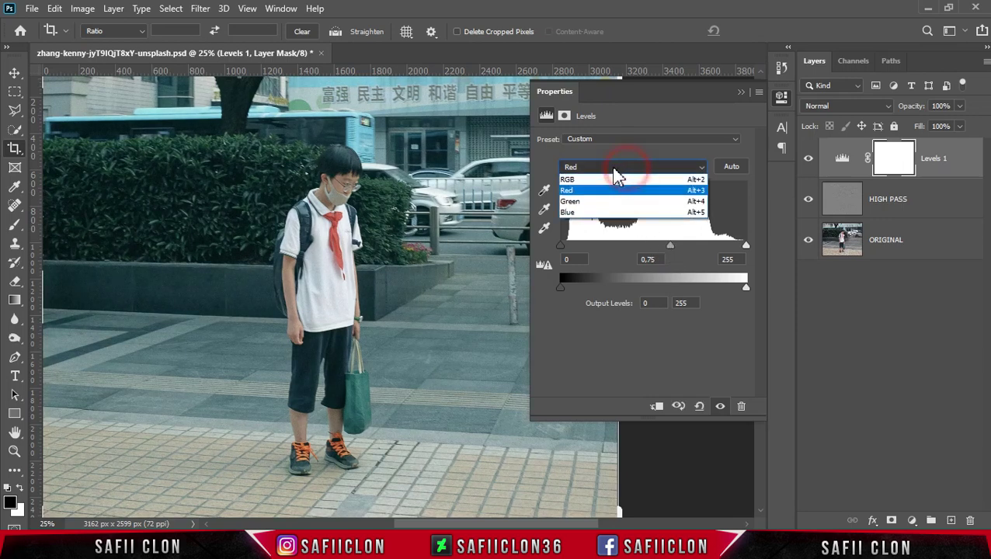
click(587, 201)
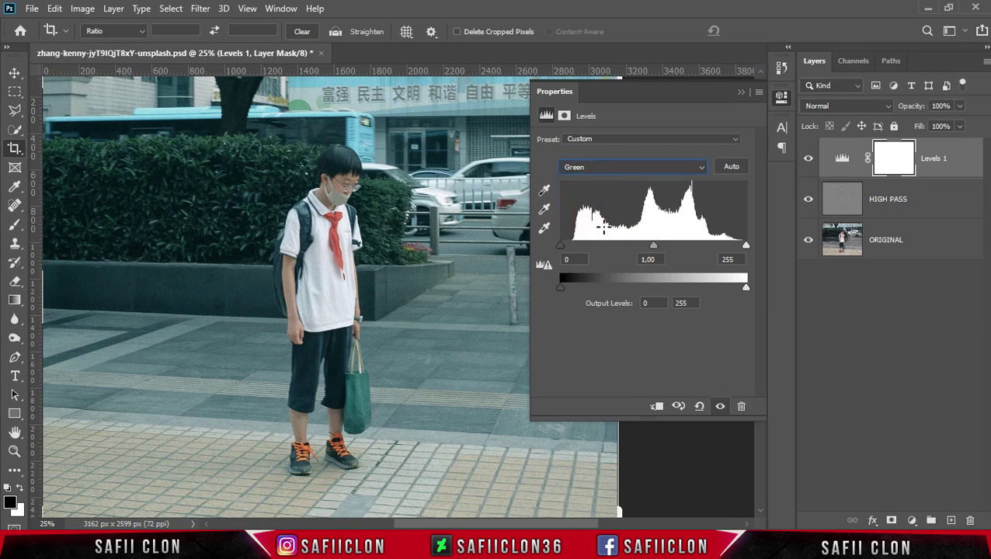
drag(565, 247, 570, 247)
click(636, 172)
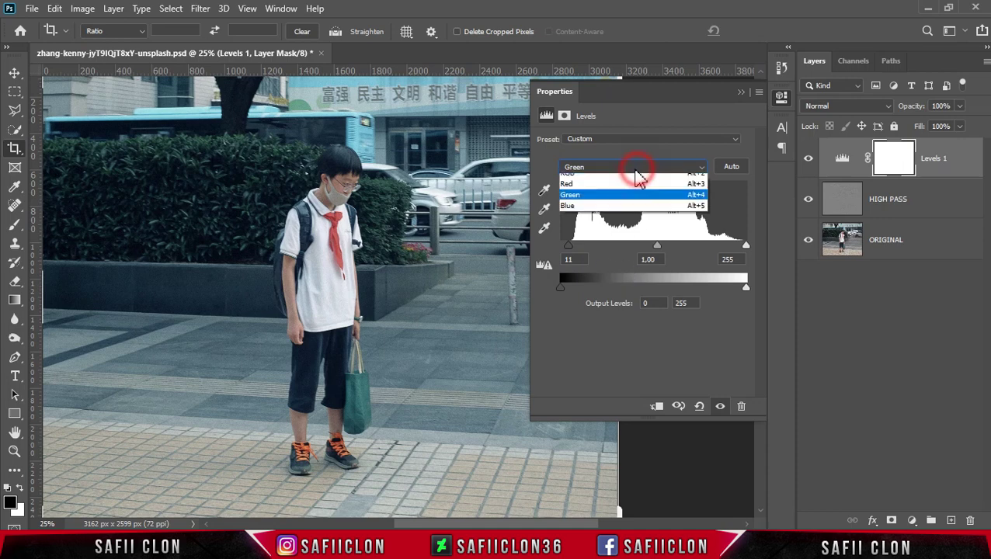
click(584, 213)
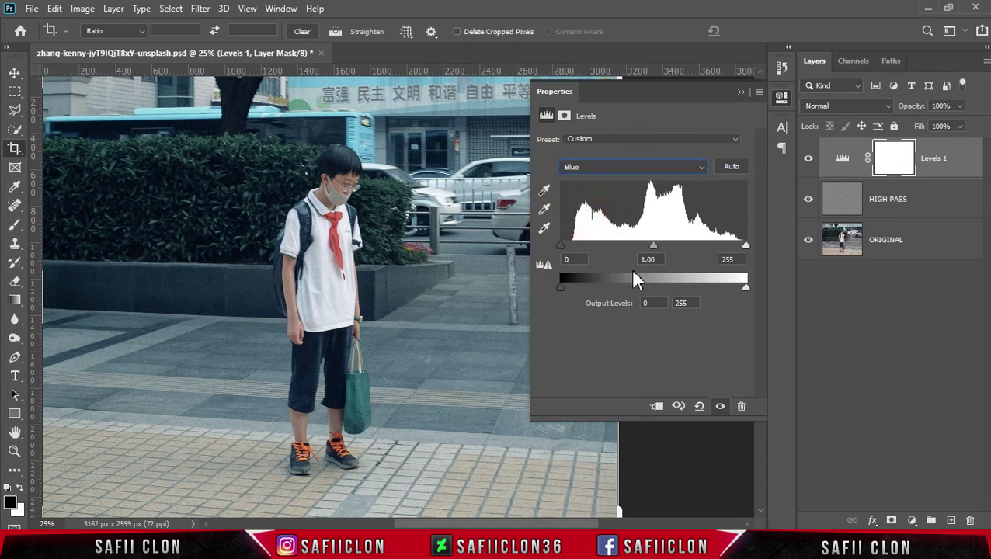
drag(655, 250, 651, 251)
drag(746, 246, 735, 244)
Close the Levels properties and toggle Levels 1 off and on to compare
click(741, 92)
click(809, 163)
click(810, 163)
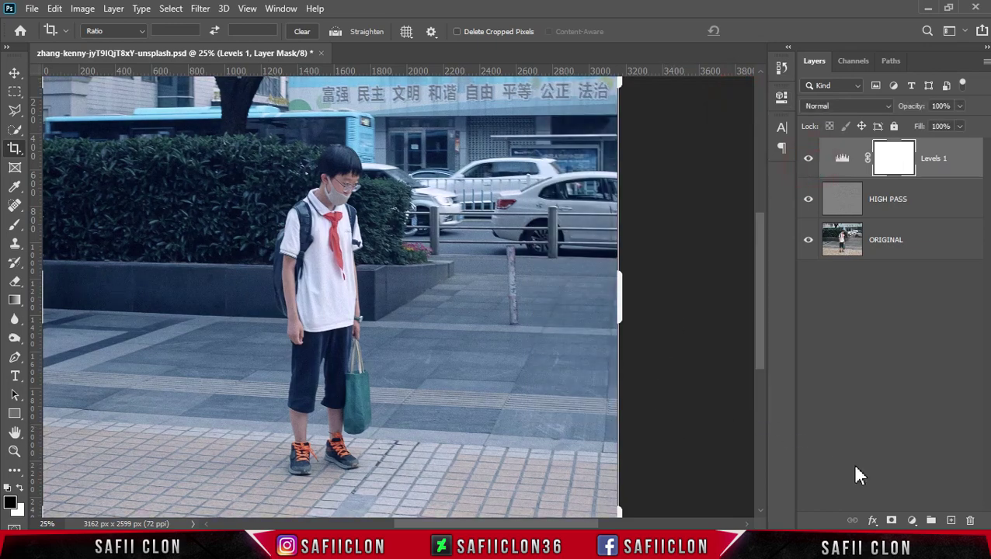
click(914, 521)
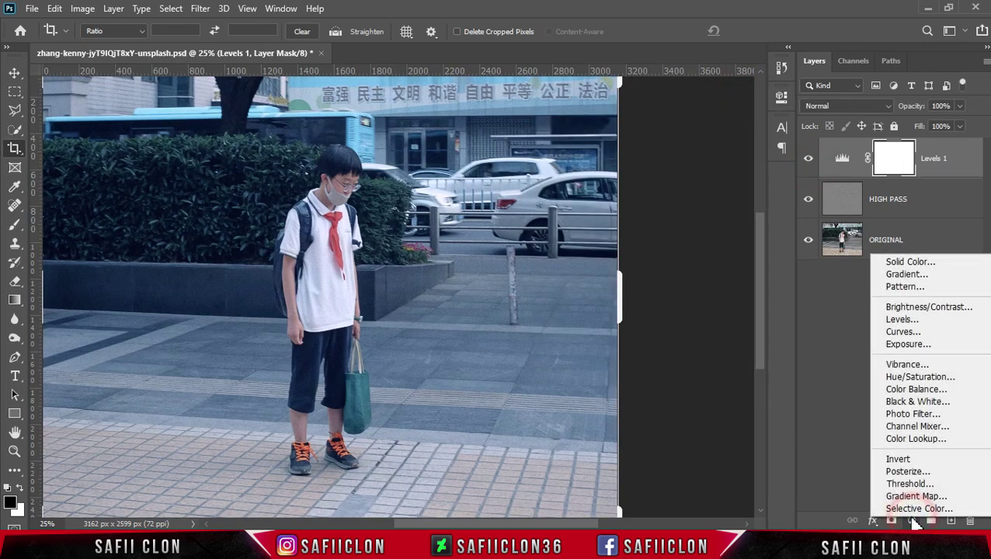
Add a Curves layer with an RGB highlight point mapping 181 to 206
click(914, 335)
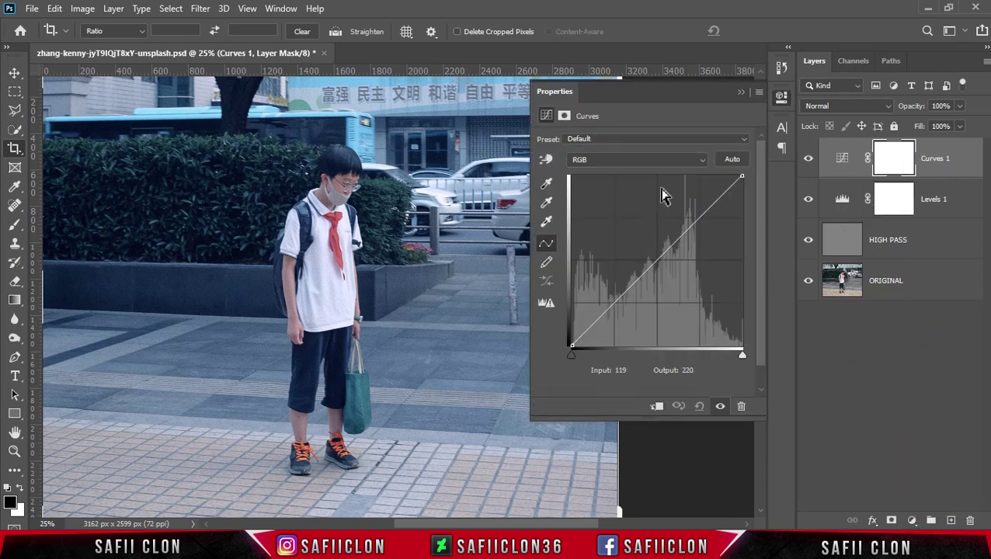
click(667, 160)
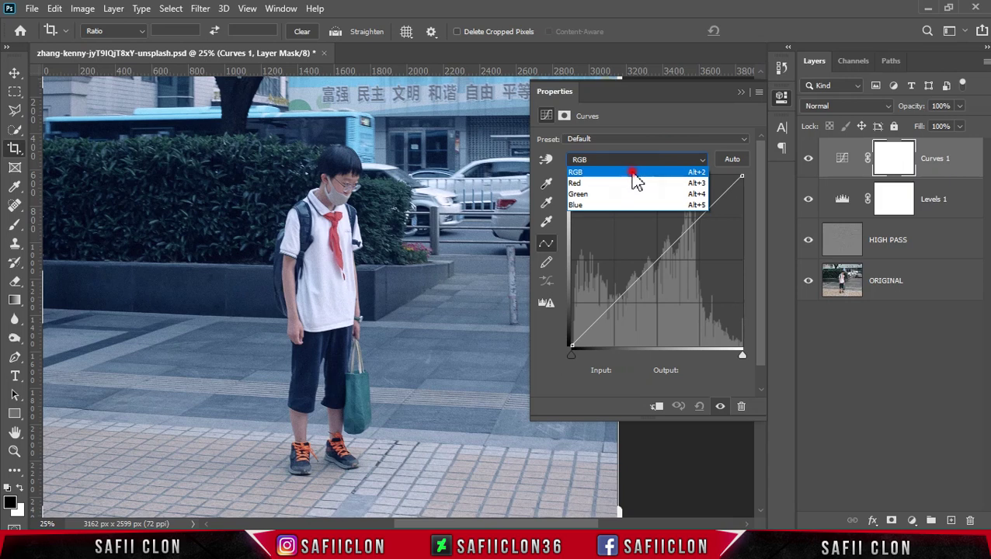
click(634, 172)
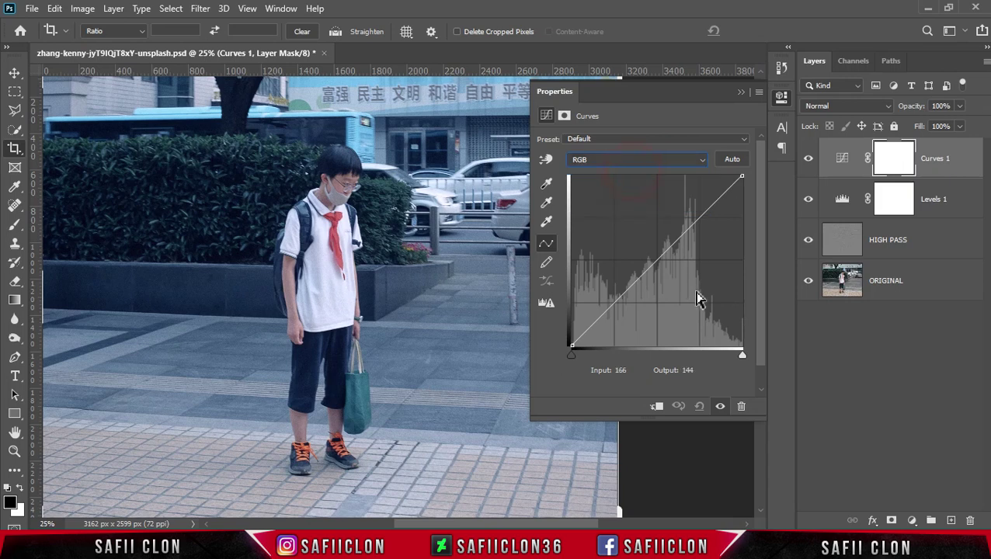
click(655, 260)
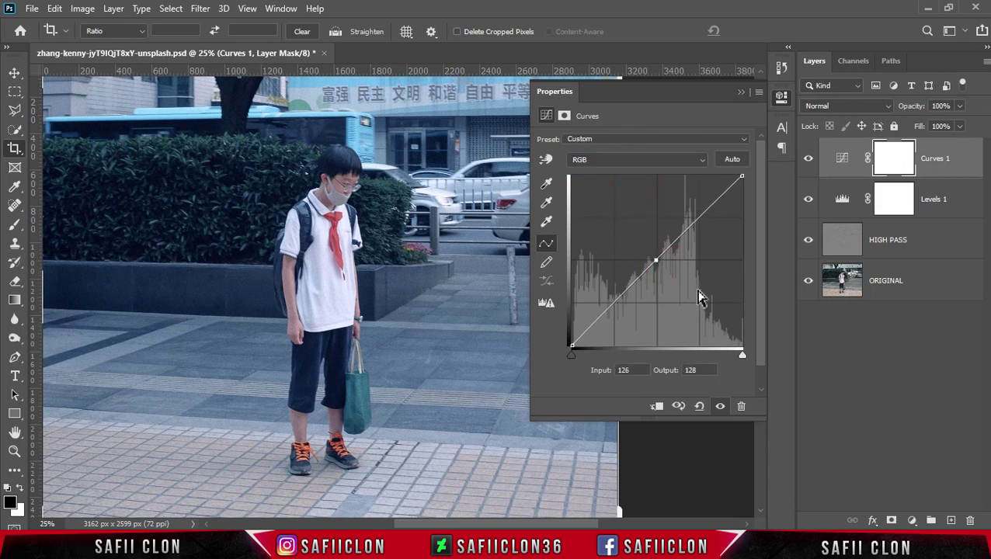
click(699, 219)
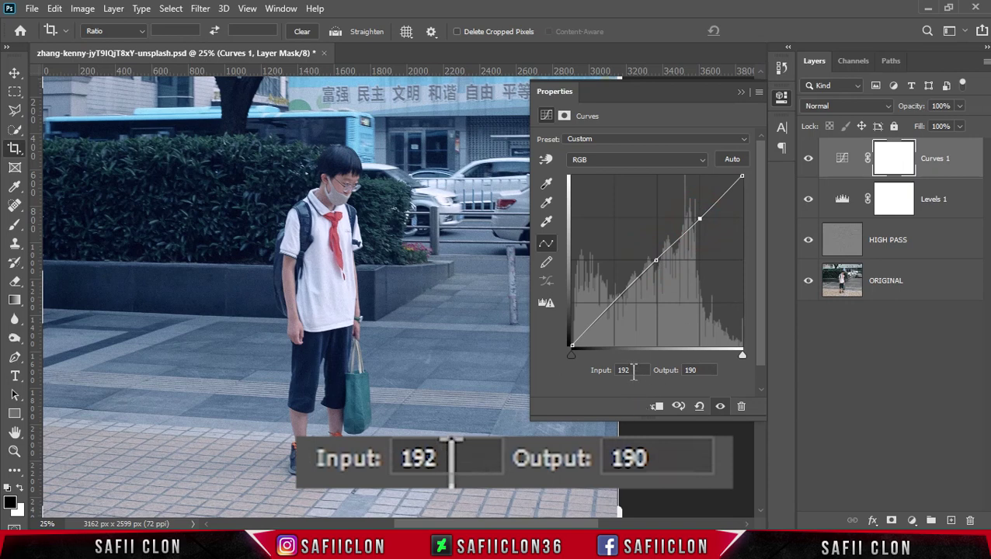
click(626, 370)
text(181)
click(691, 370)
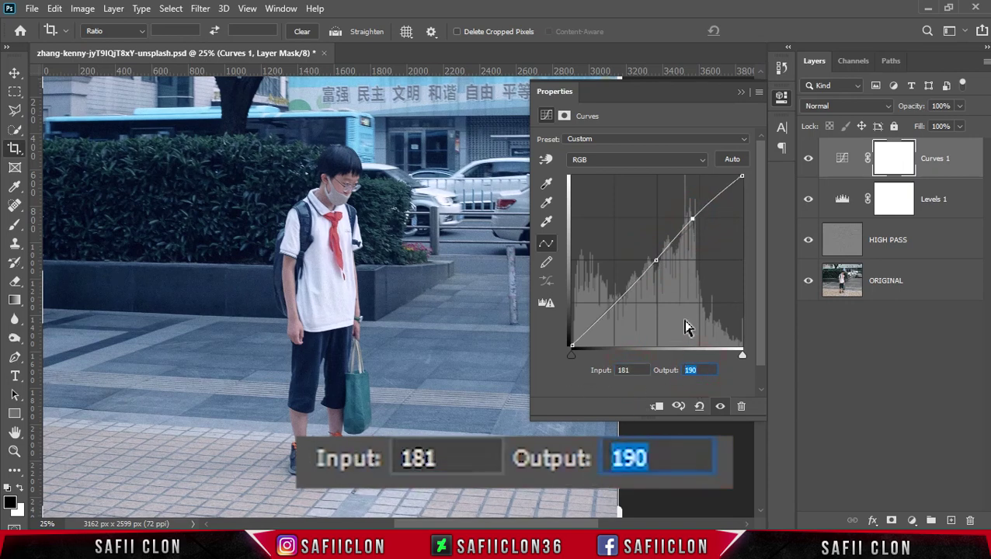
text(1)
key(BackSpace)
text(206)
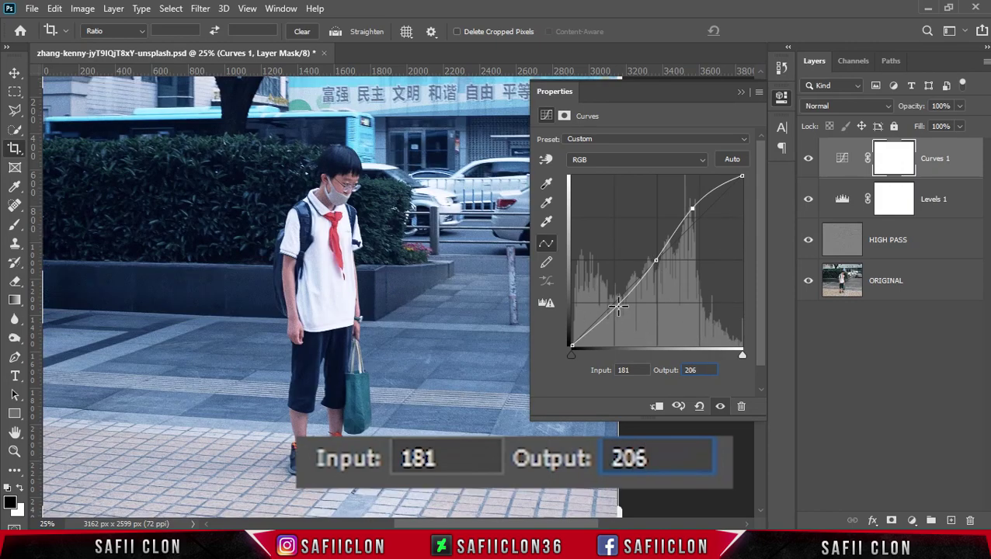
Add an RGB shadow point mapping 74 to 55
click(619, 306)
double_click(623, 370)
text(74)
double_click(686, 370)
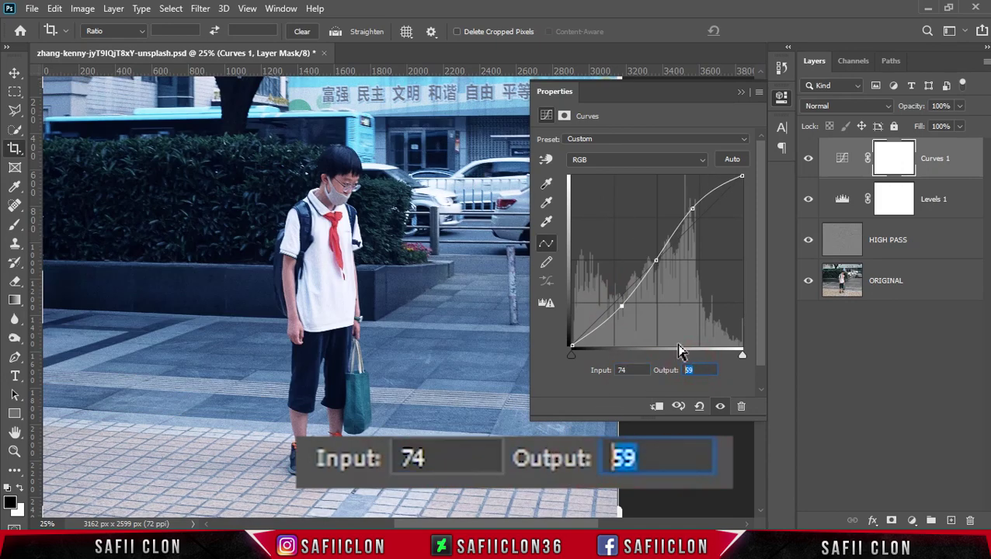
text(55)
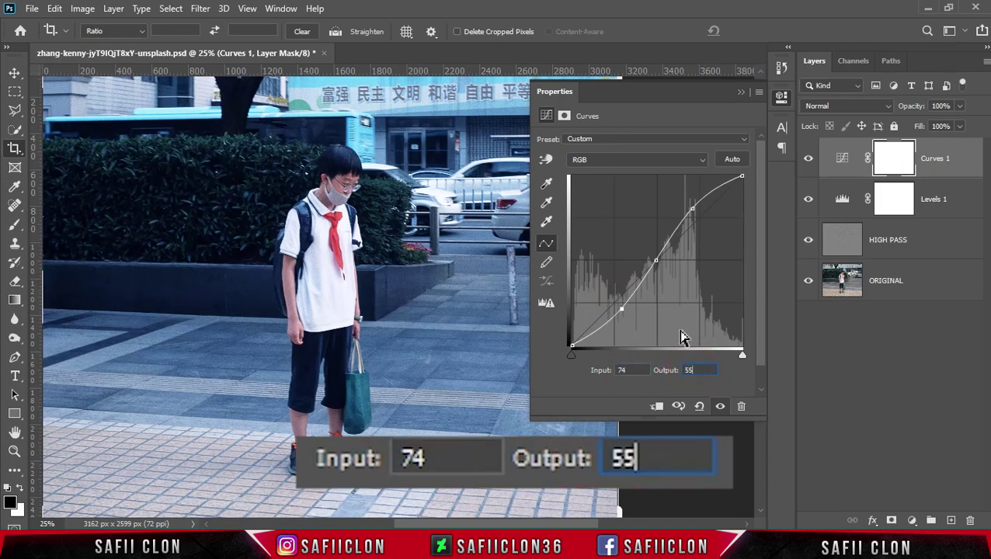
click(646, 159)
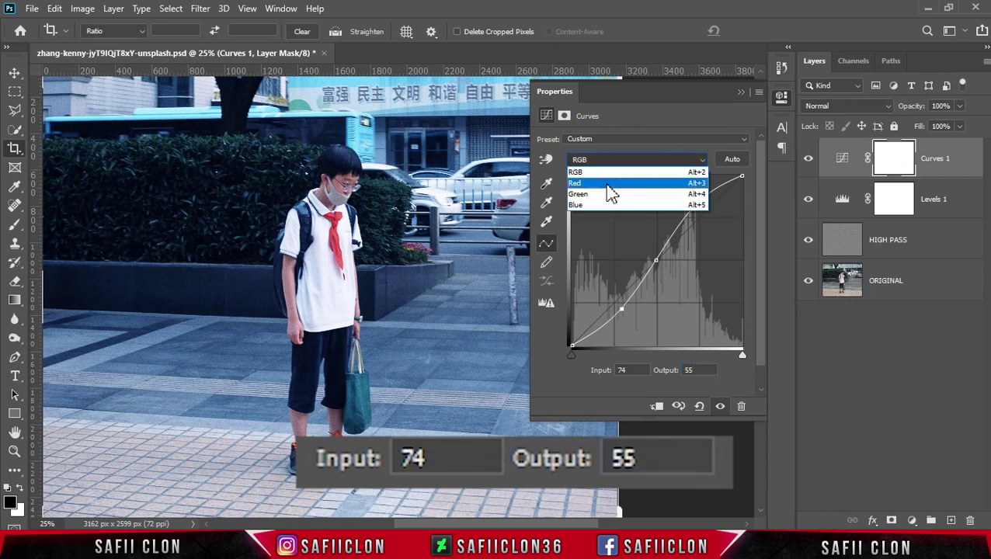
On the Blue curve, add a highlight point mapping 198 to 185
click(610, 206)
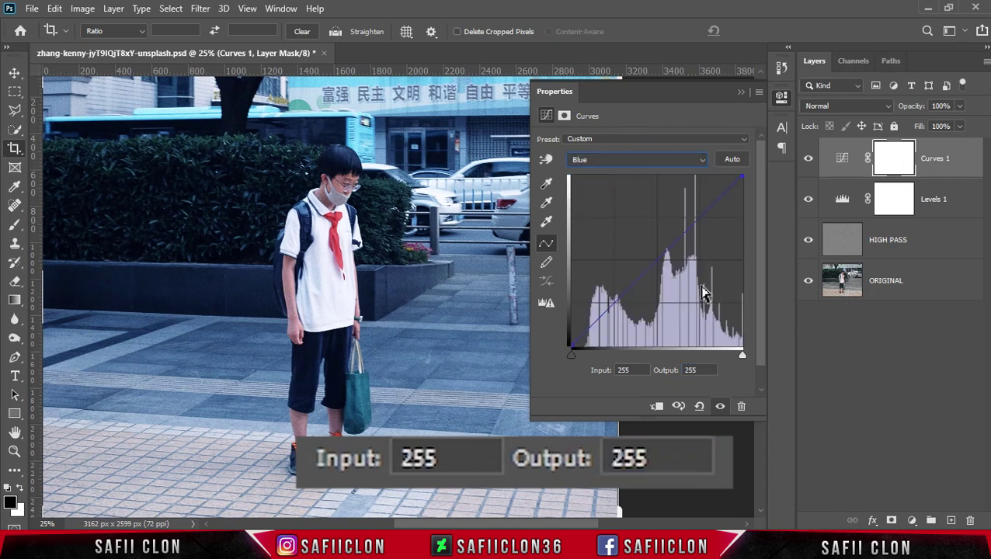
click(657, 260)
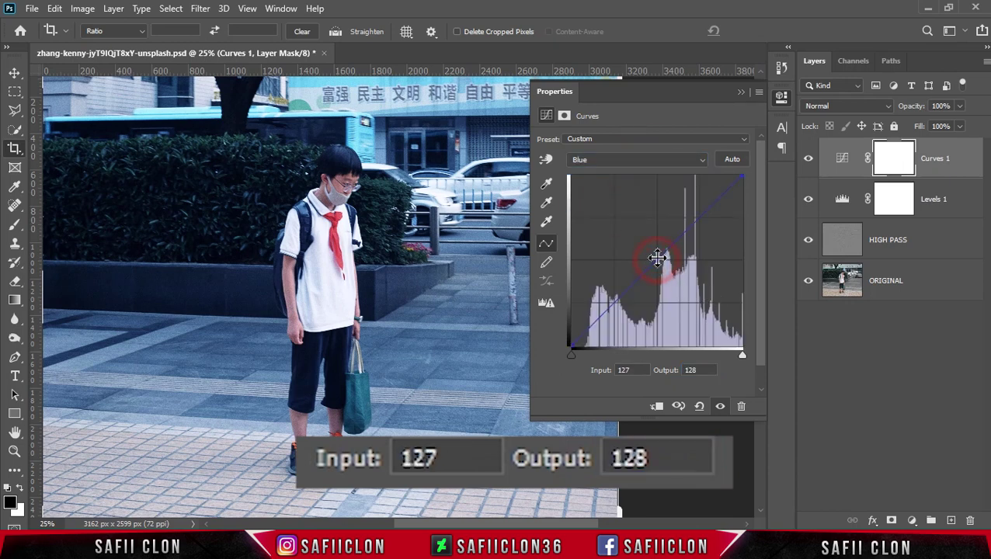
click(701, 218)
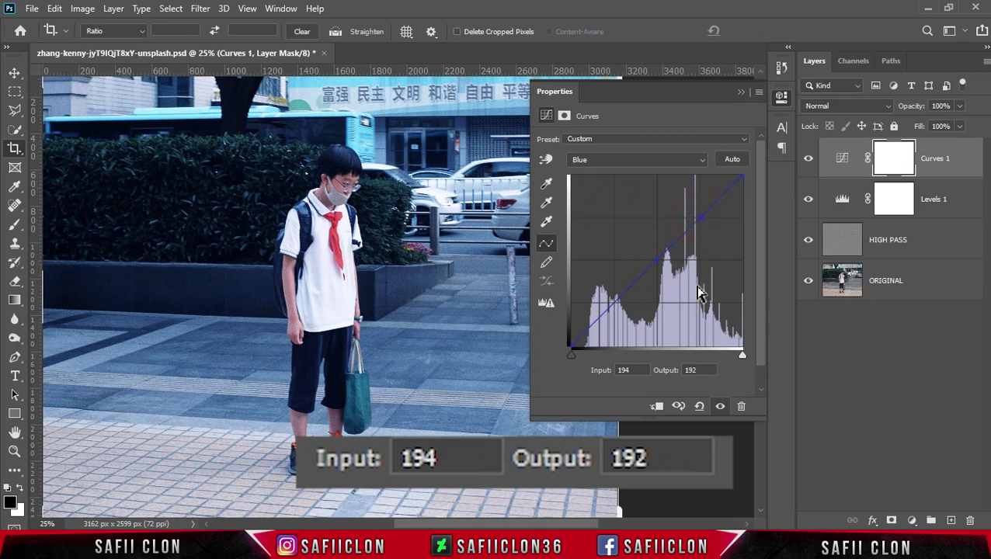
click(623, 370)
text(198)
click(699, 369)
text(185)
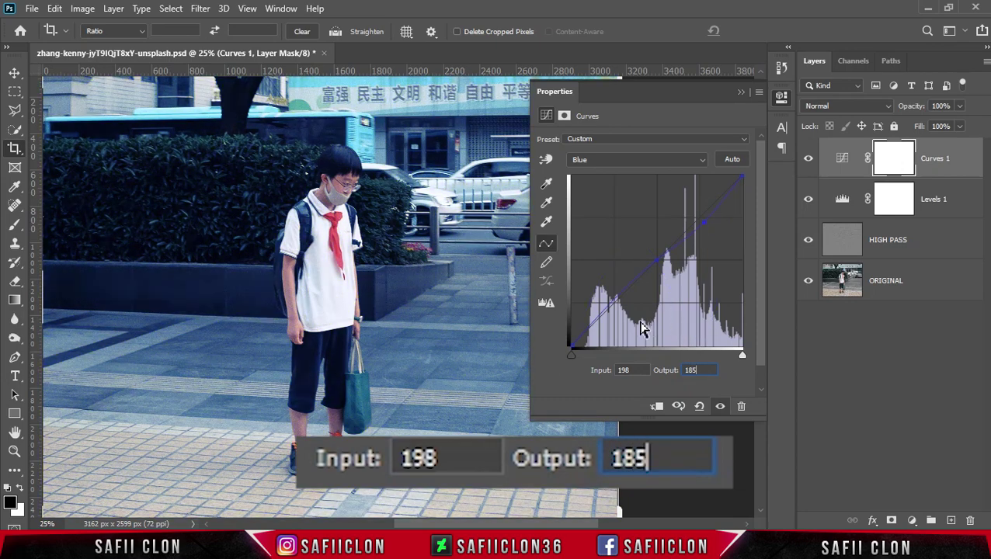
Add a Blue shadow point output 74, close Properties, and hide Curves 1 to compare
click(614, 300)
click(625, 370)
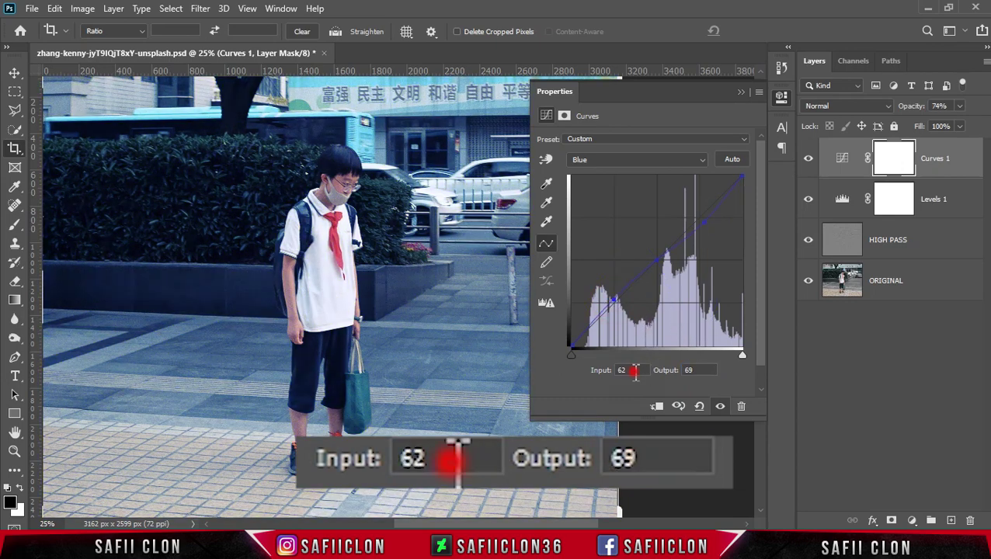
click(709, 370)
text(74)
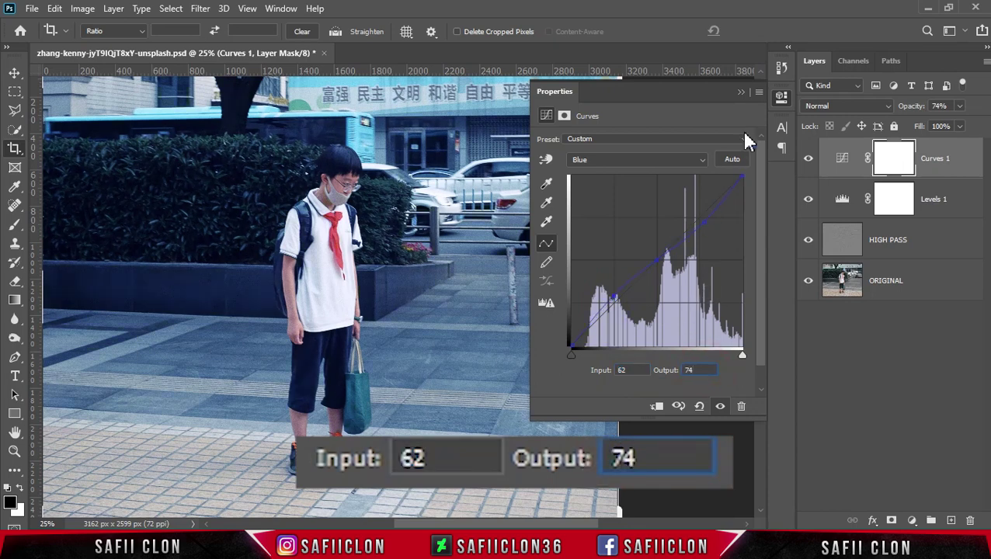
click(740, 93)
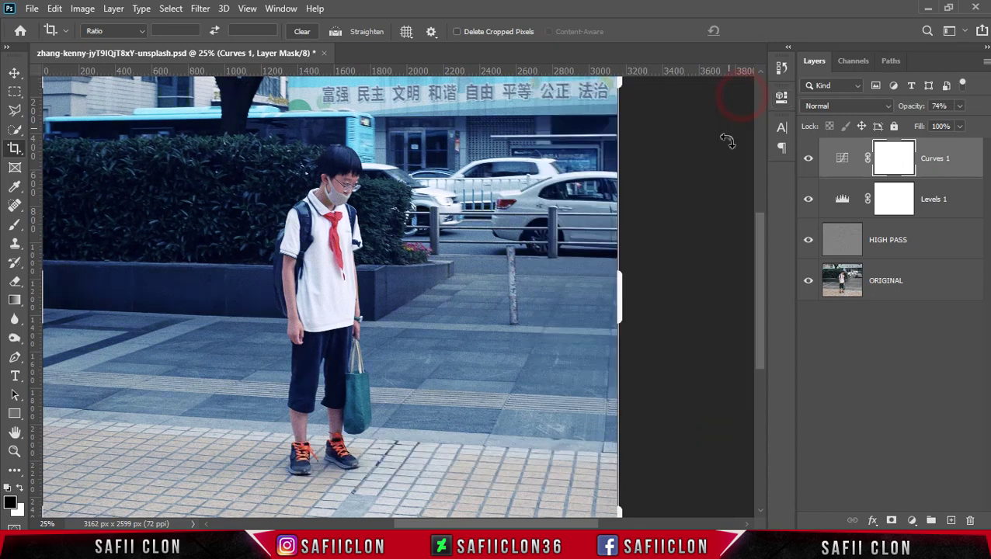
click(808, 159)
Add an Exposure layer at +0,71 exposure and +0,0036 offset, toggling it to compare
click(809, 161)
click(913, 521)
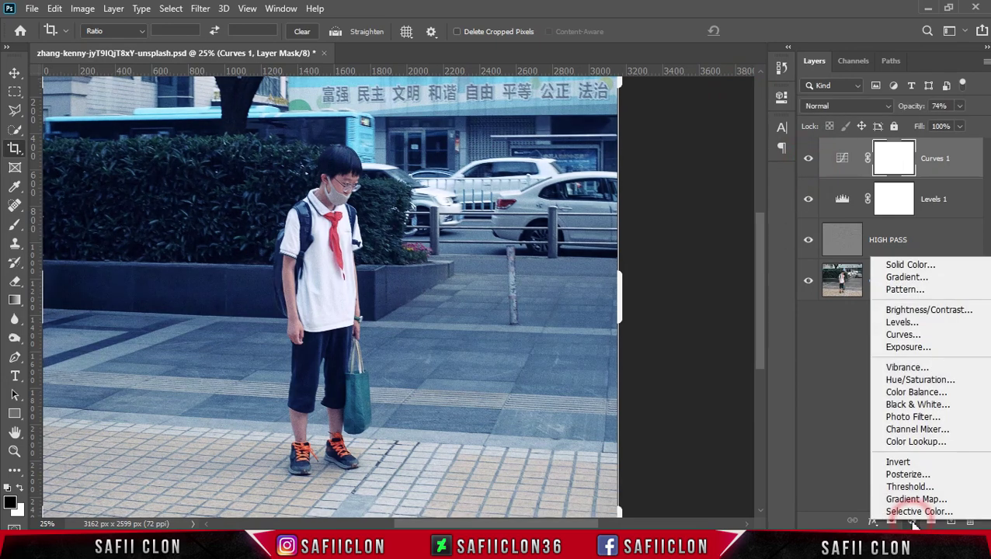
click(902, 349)
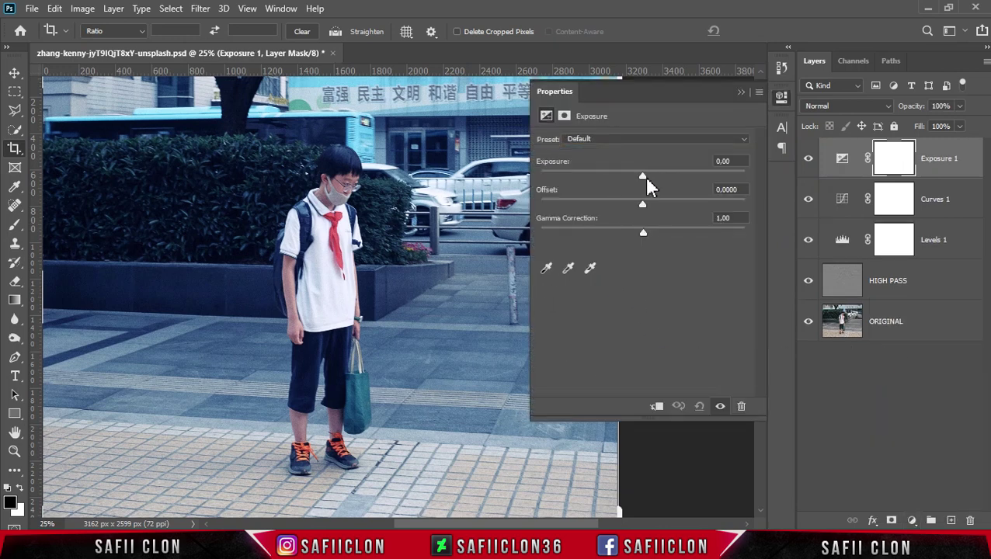
drag(643, 172, 654, 176)
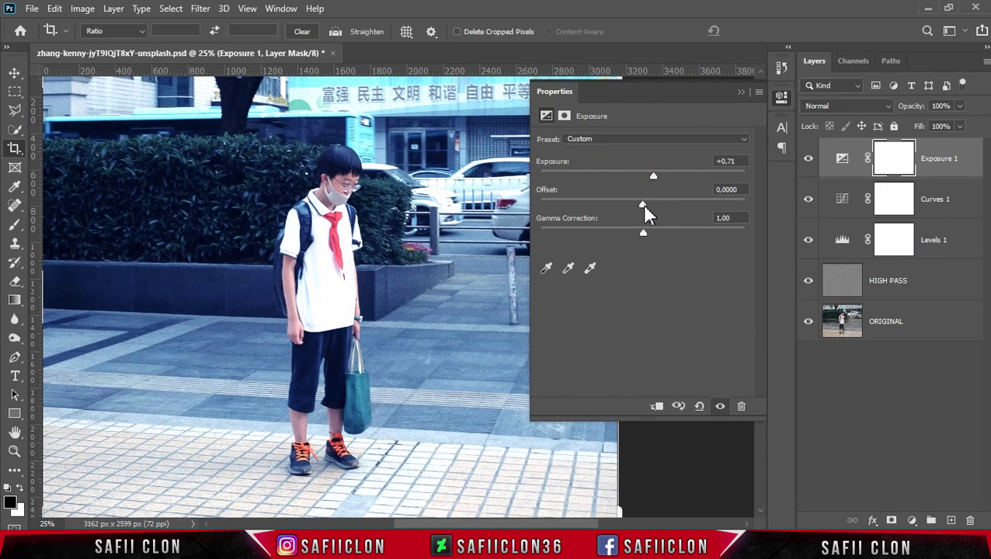
drag(643, 205, 642, 202)
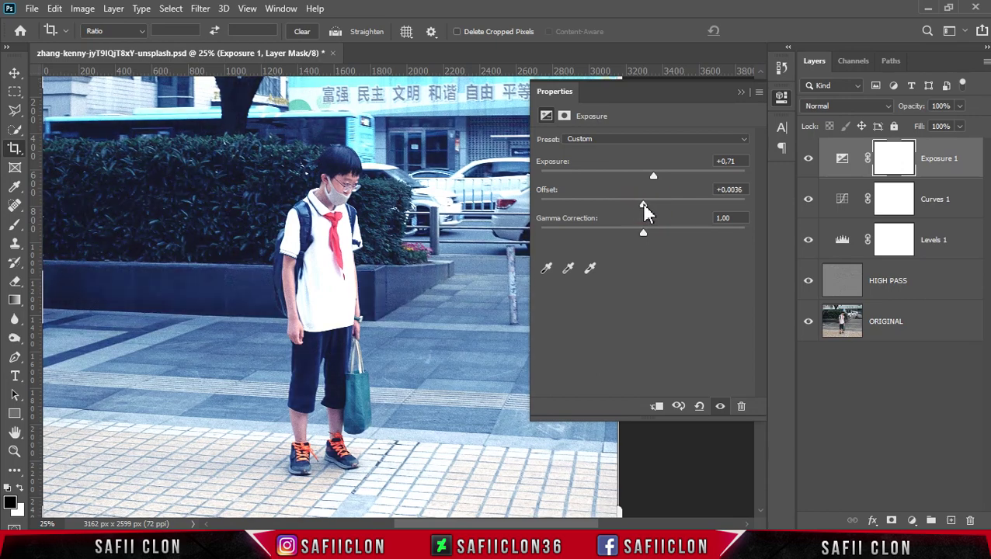
click(742, 93)
click(808, 160)
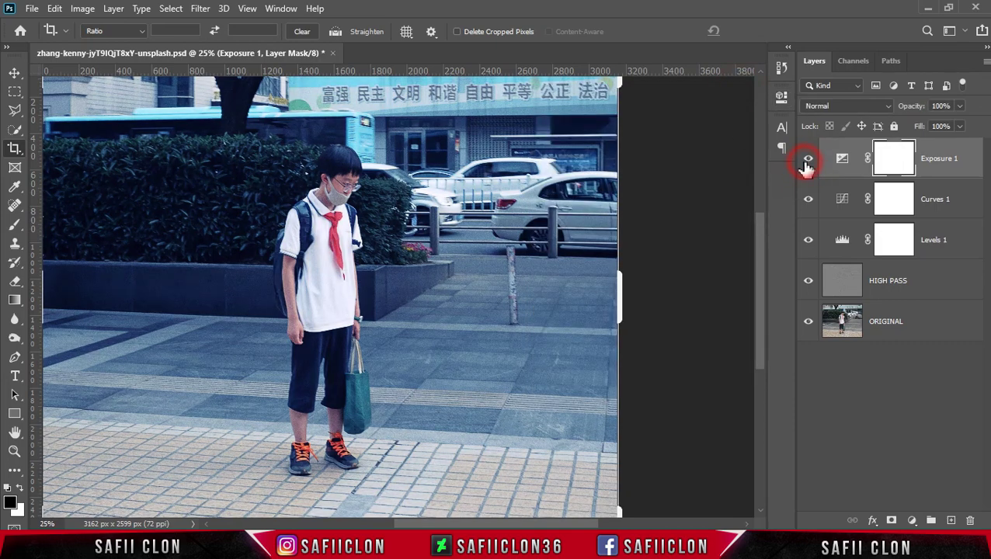
click(808, 160)
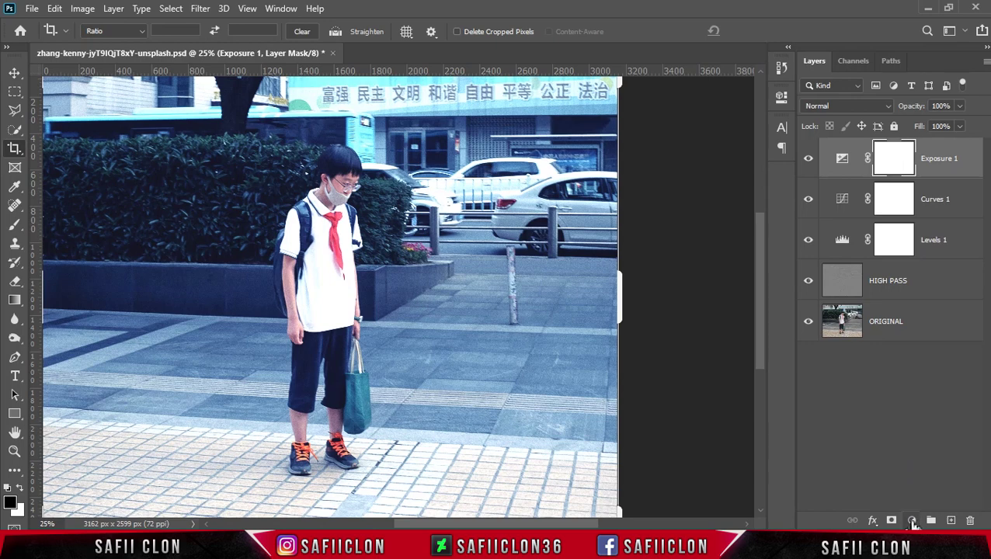
Add a Gradient Map adjustment using the Black, White preset
click(912, 521)
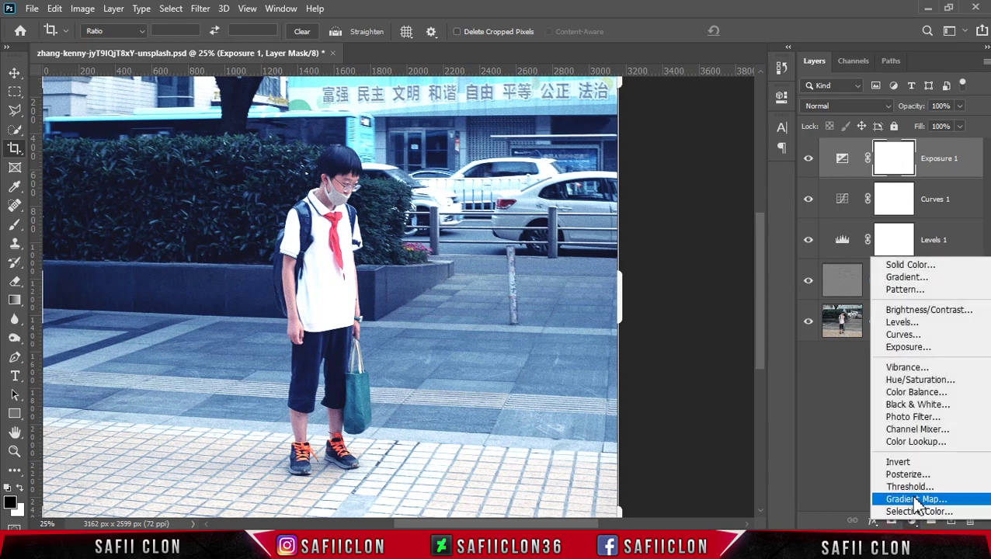
click(930, 501)
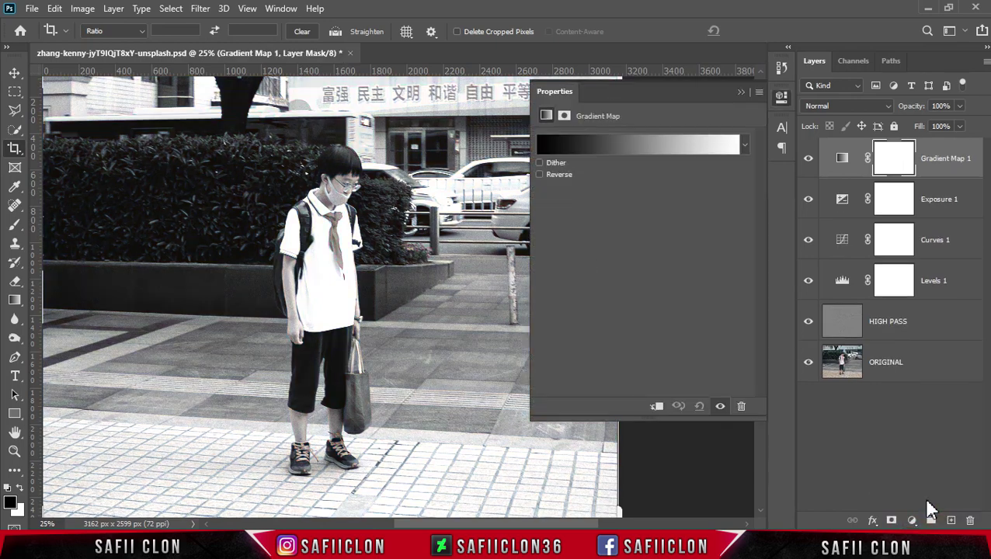
click(660, 146)
click(643, 88)
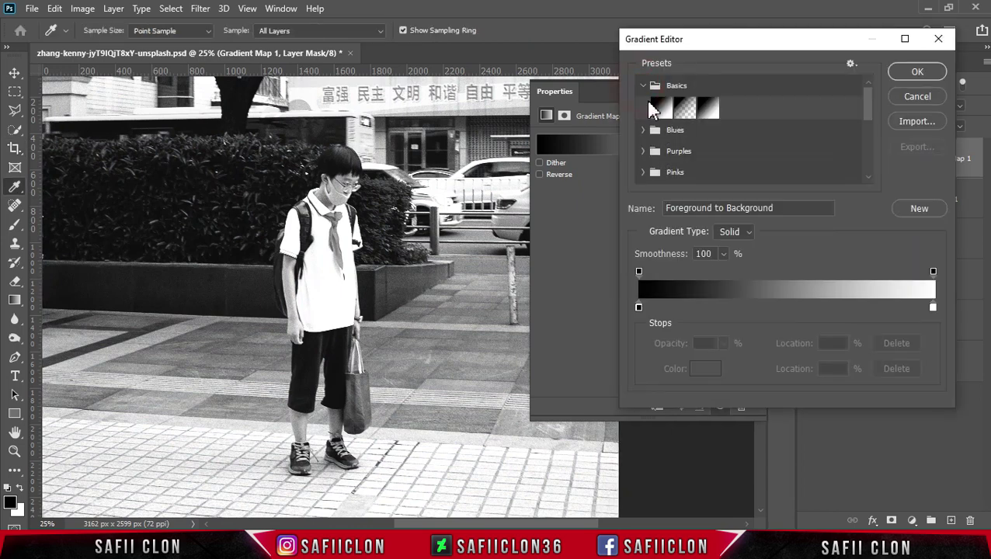
click(709, 109)
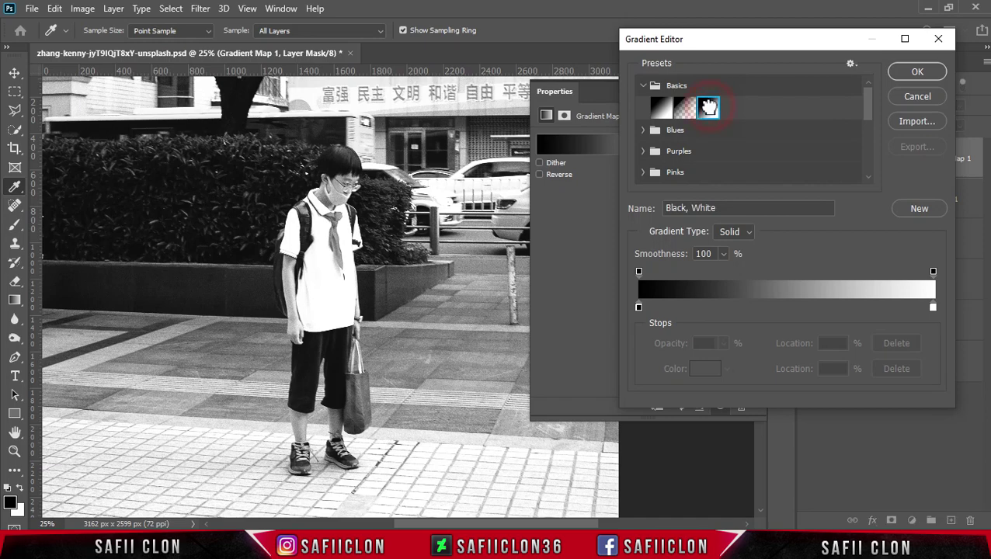
click(901, 75)
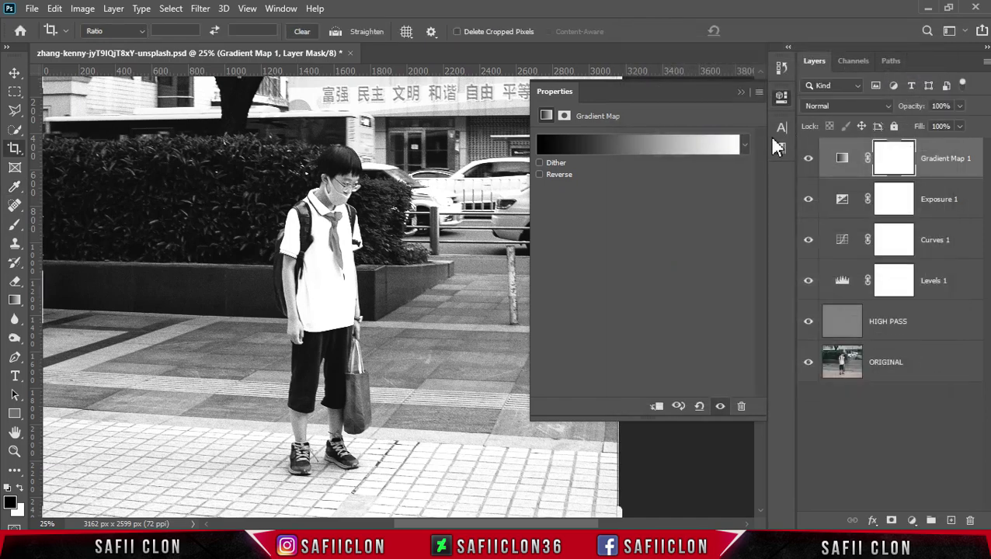
Set Gradient Map 1 to Overlay blending at 42% opacity
click(741, 91)
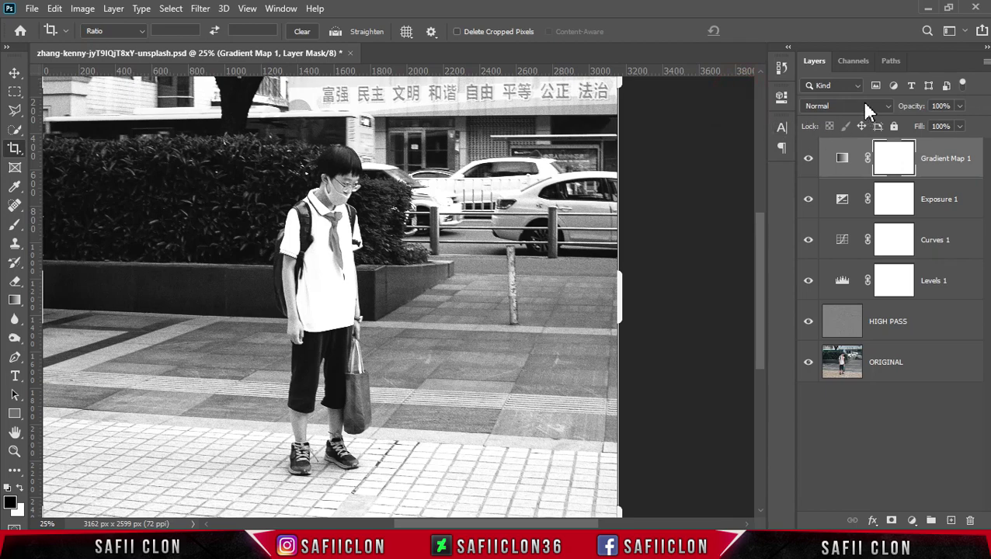
click(869, 109)
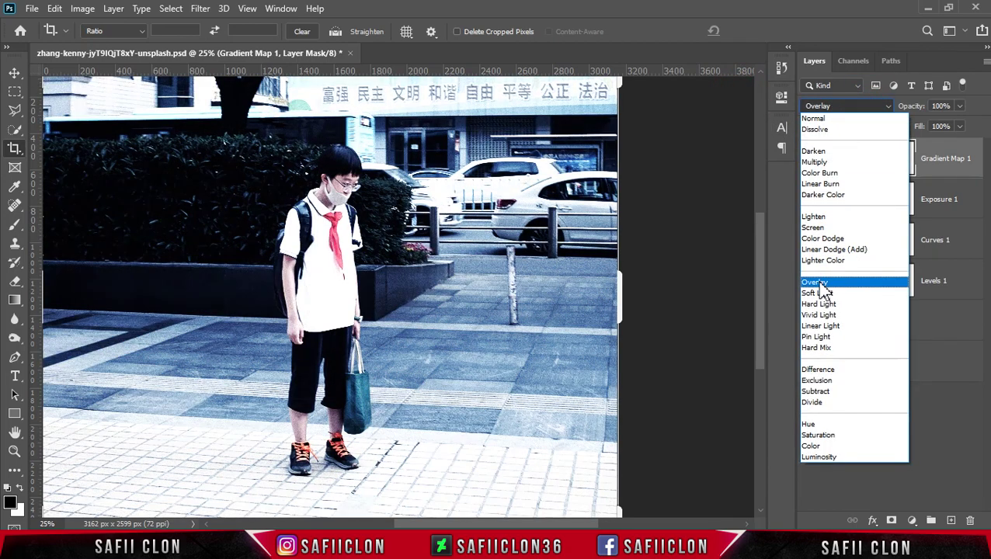
click(816, 283)
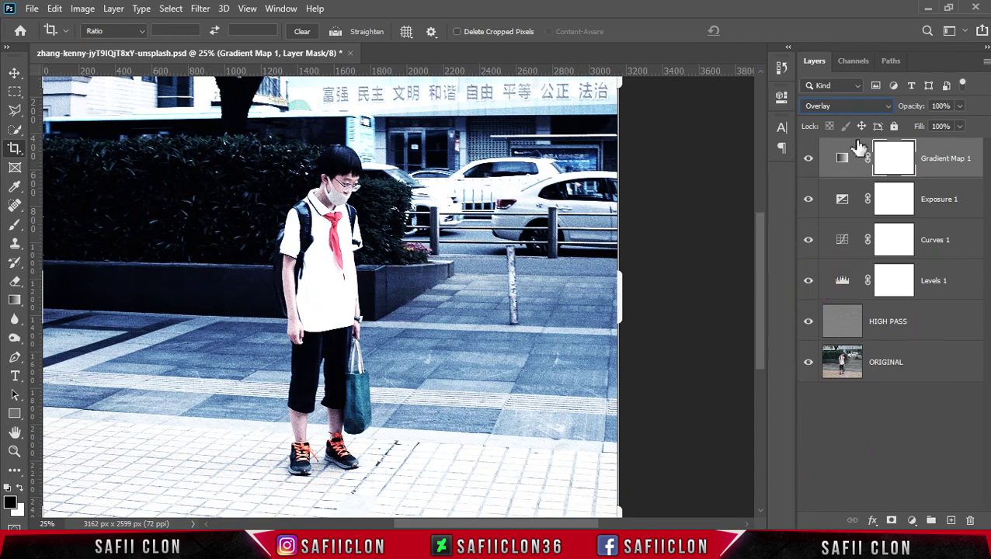
drag(961, 109, 932, 130)
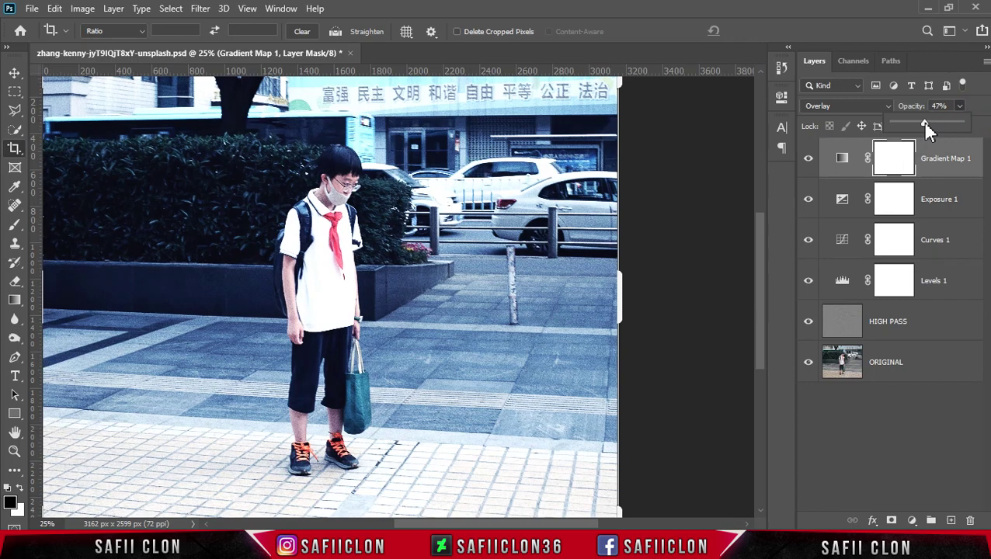
drag(923, 124, 921, 122)
click(960, 108)
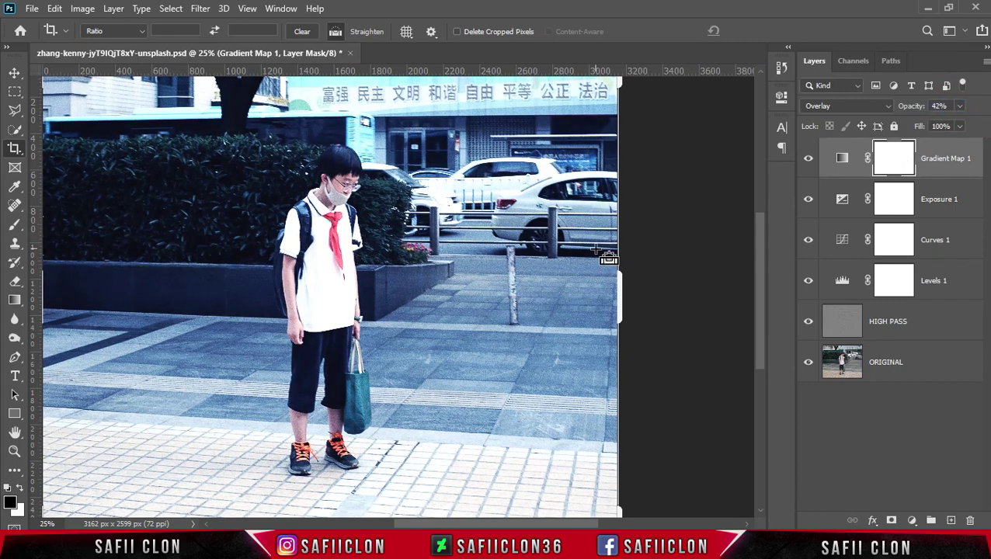
key(ctrl+minus)
key(ctrl+minus)
key(ctrl+plus)
key(ctrl+plus)
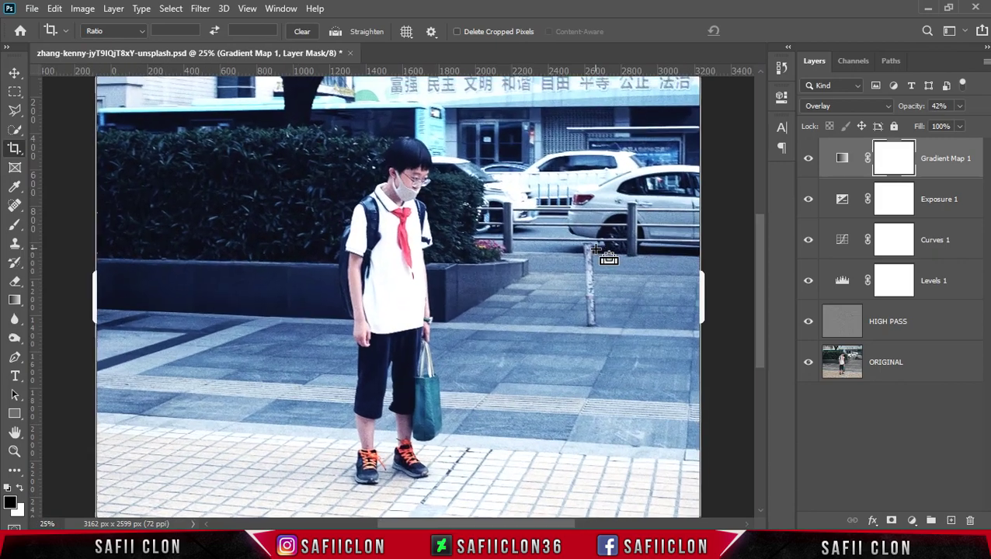
key(ctrl+plus)
key(ctrl+minus)
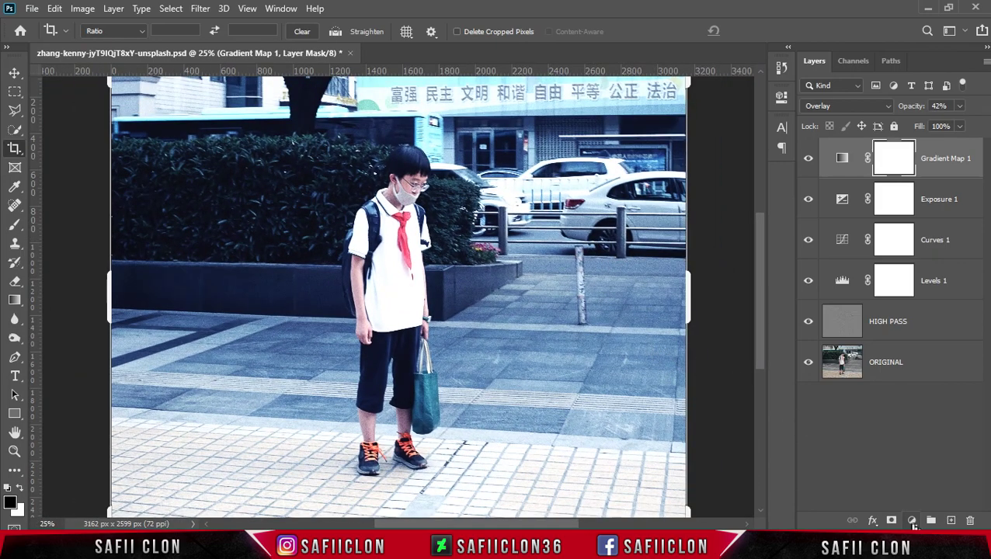
click(914, 522)
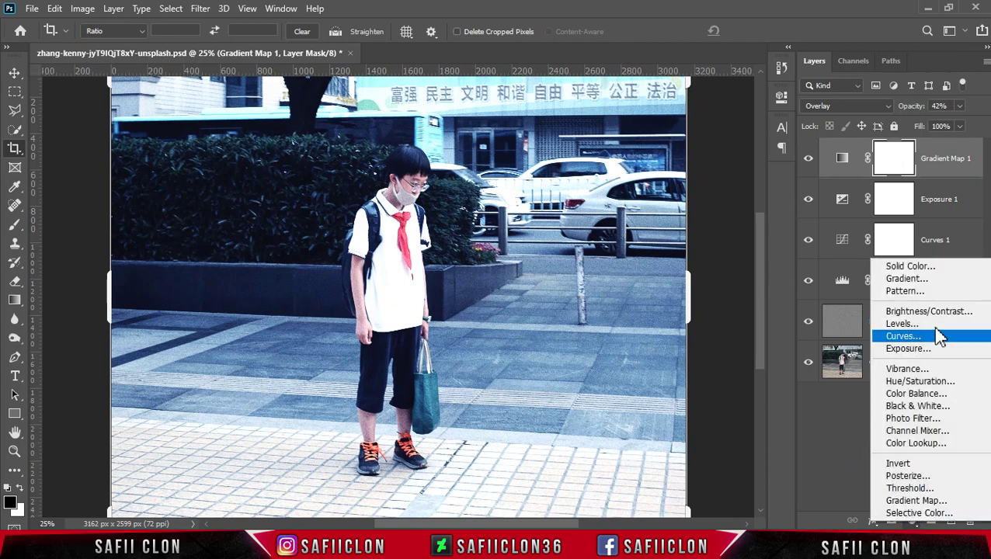
Add a Gradient Fill layer and load the Foreground to Transparent preset into its editor
click(909, 278)
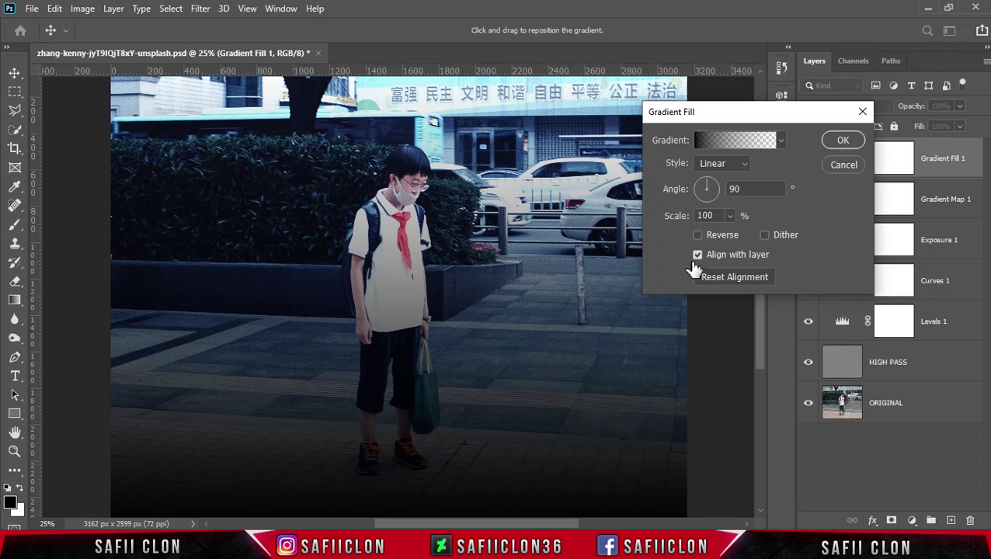
click(744, 144)
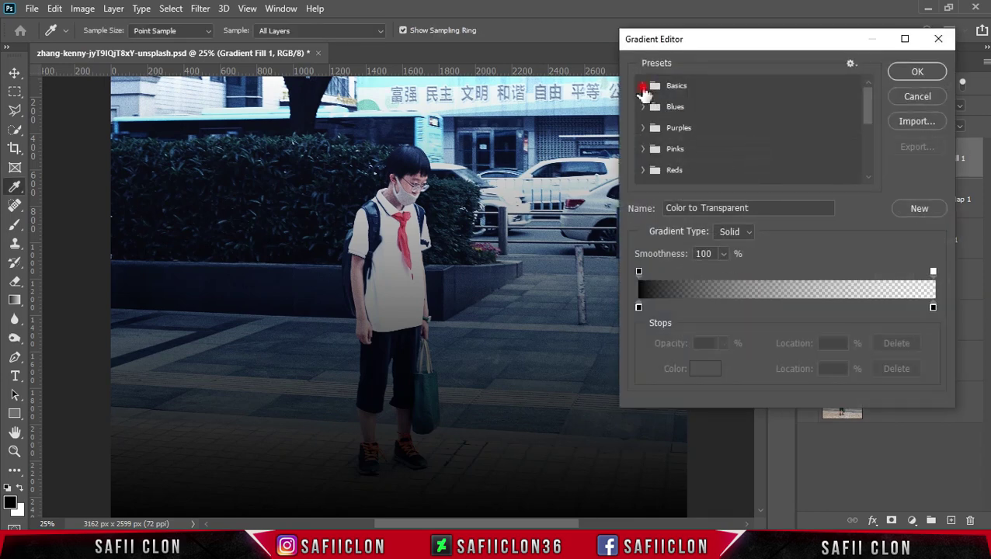
click(644, 86)
click(685, 108)
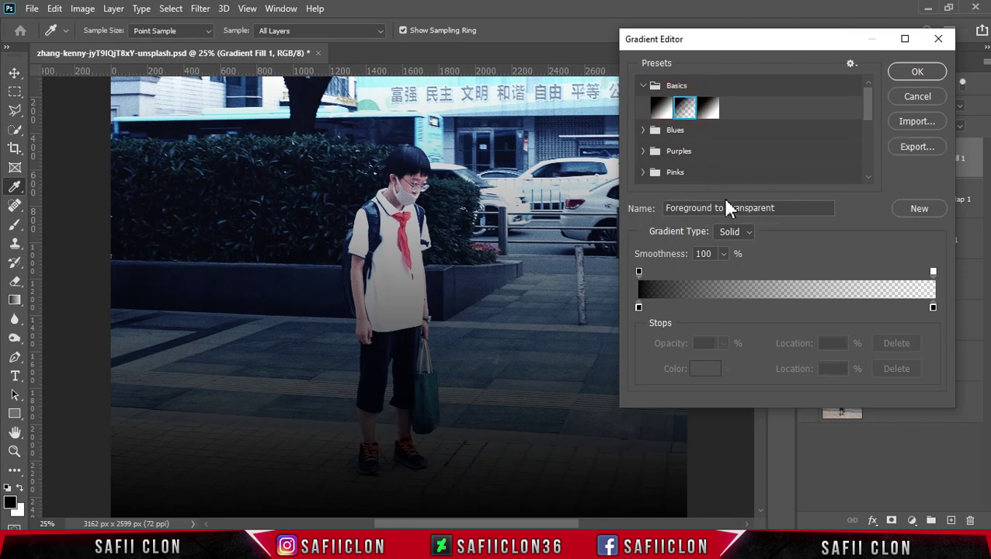
click(639, 307)
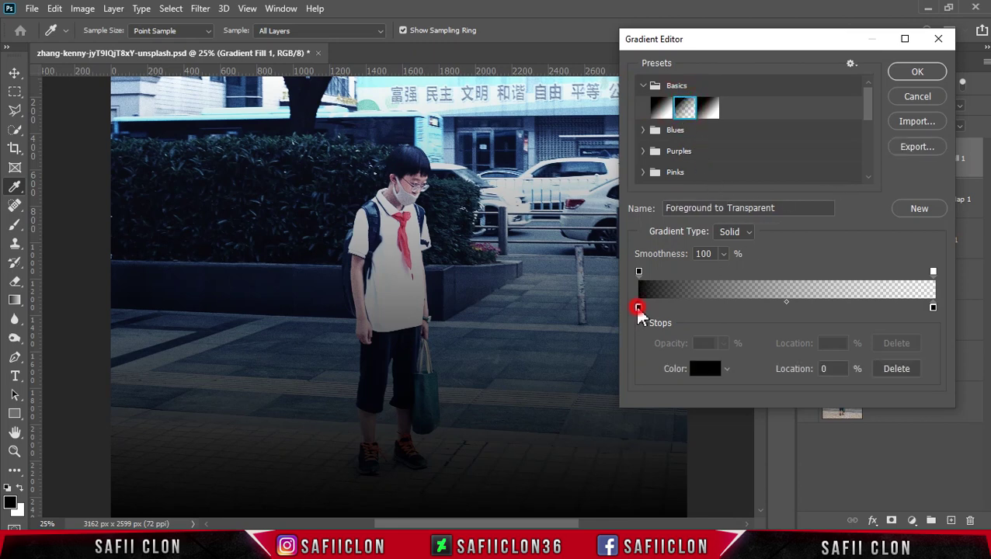
Set the gradient stops to black and navy #0f1034 and accept the gradient
click(705, 369)
drag(664, 233, 600, 280)
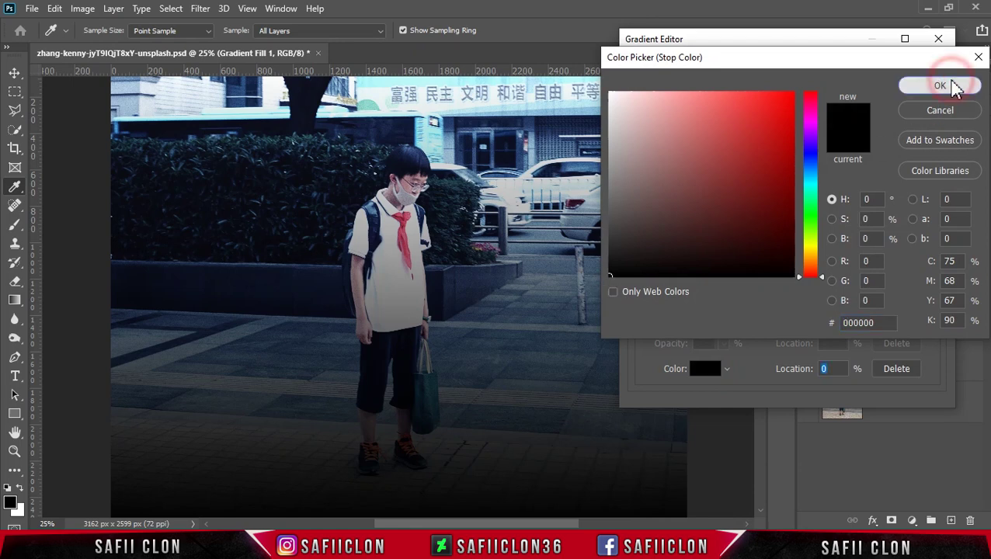
click(955, 88)
click(933, 307)
click(705, 369)
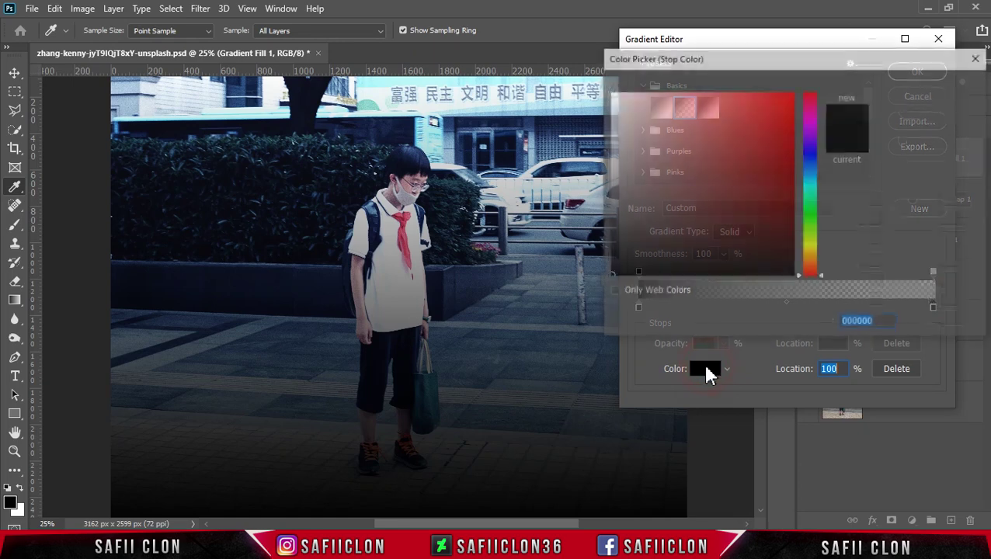
drag(813, 209, 816, 153)
drag(721, 220, 739, 245)
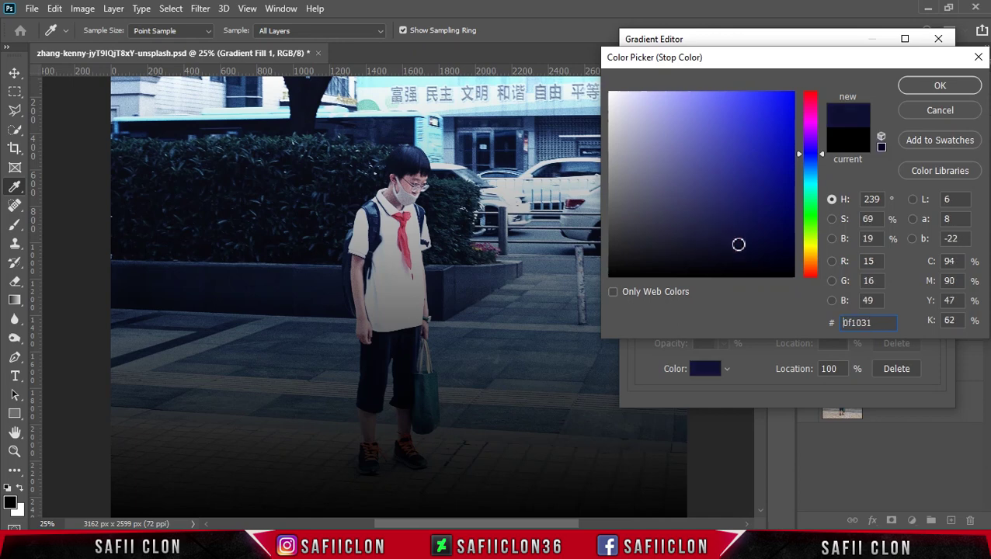
click(740, 239)
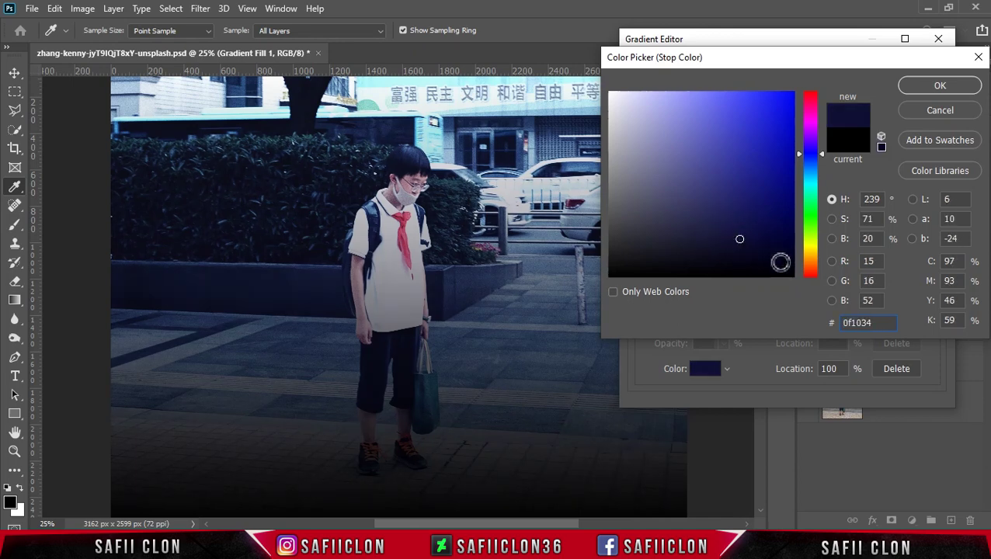
click(938, 87)
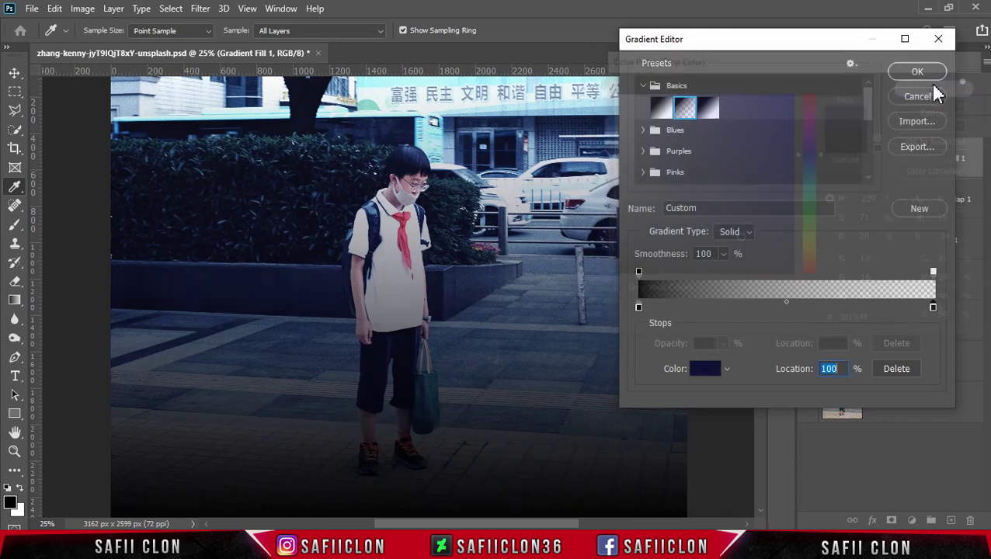
drag(639, 307, 788, 314)
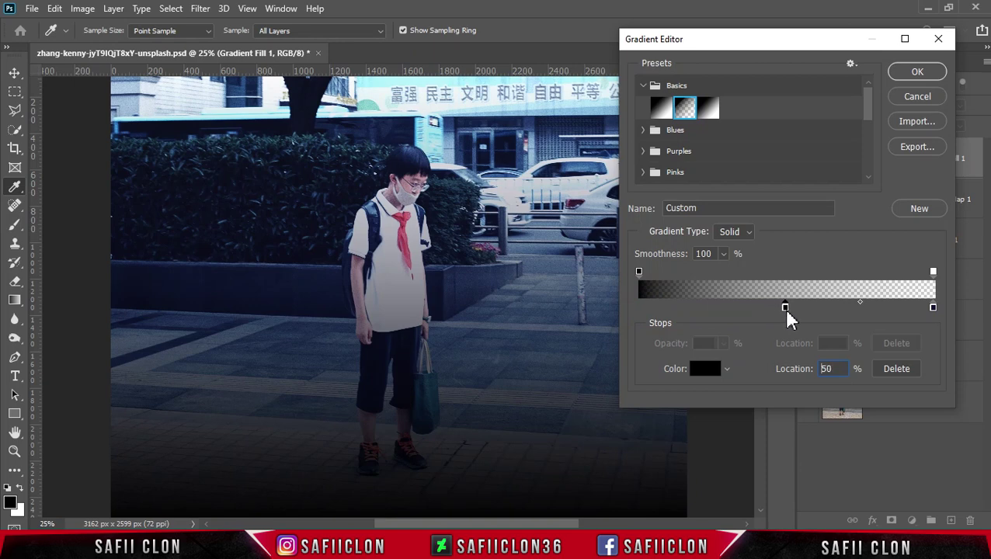
click(639, 273)
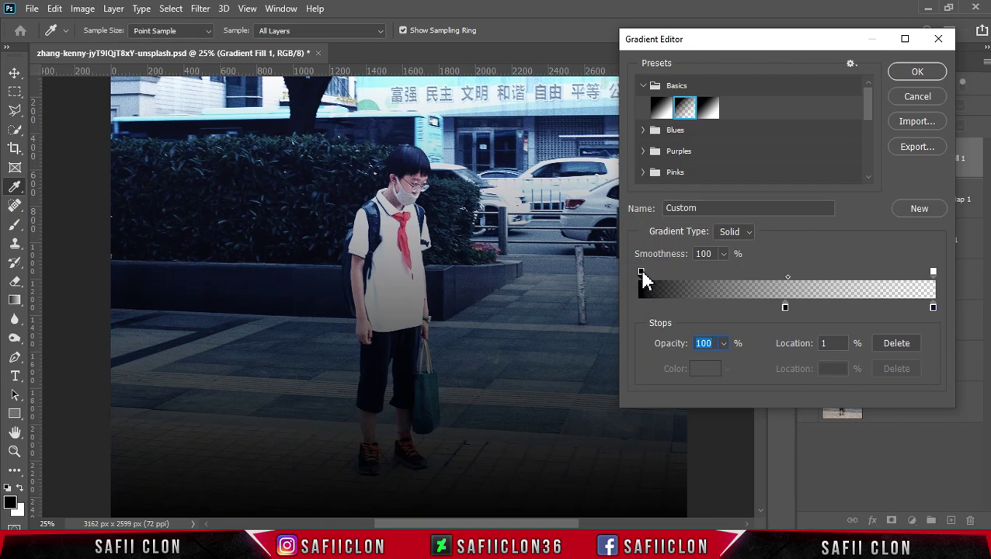
click(893, 71)
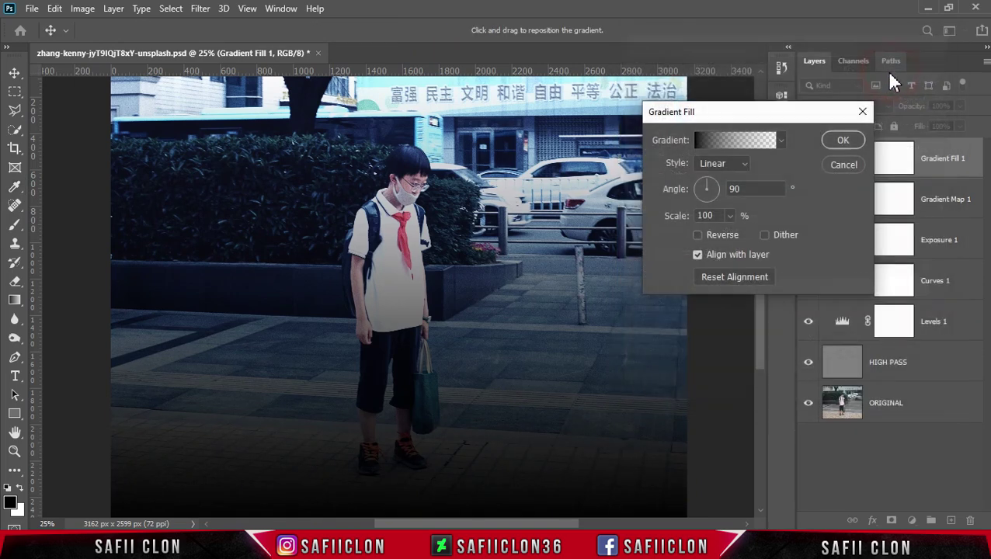
Make the fill a reversed radial at 177% scale, centred near the boy's head
click(729, 166)
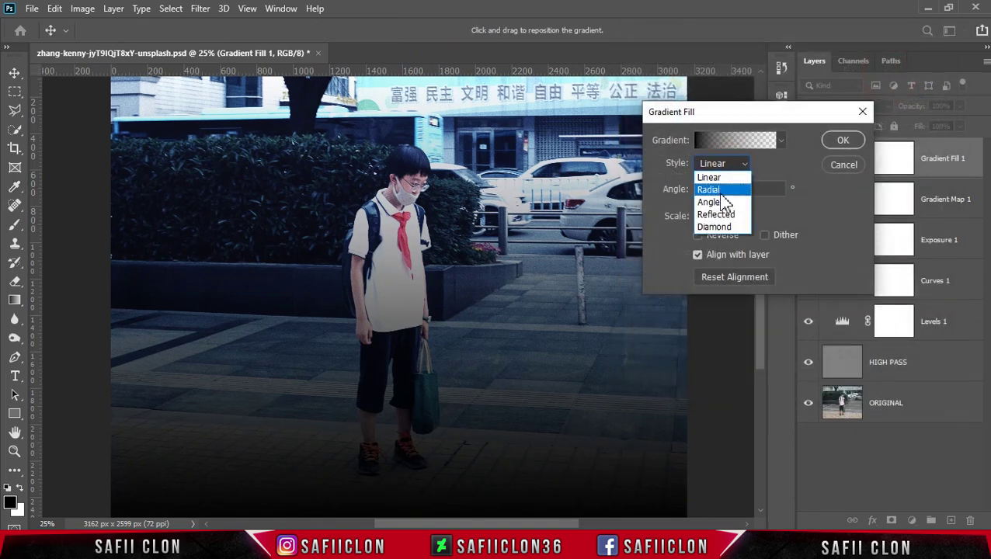
click(708, 190)
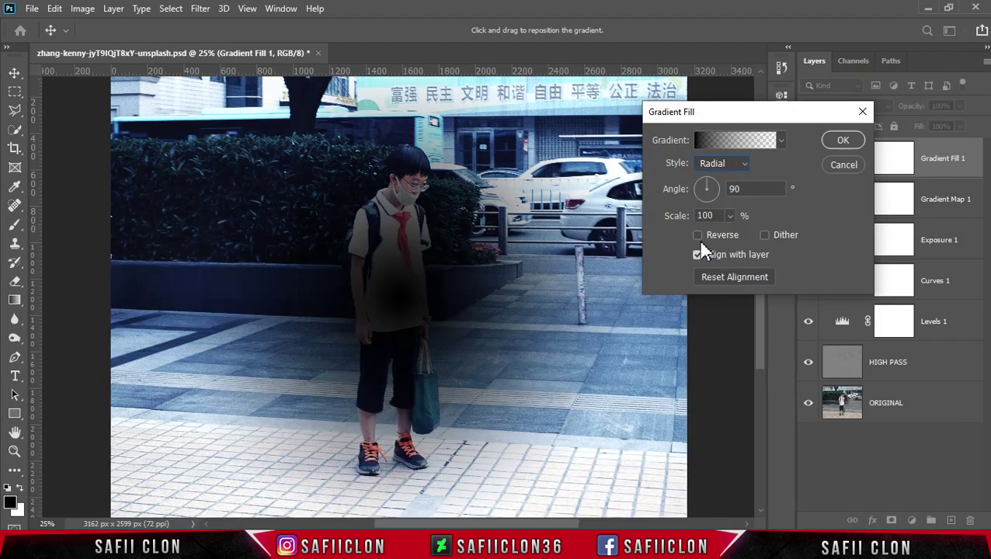
click(698, 236)
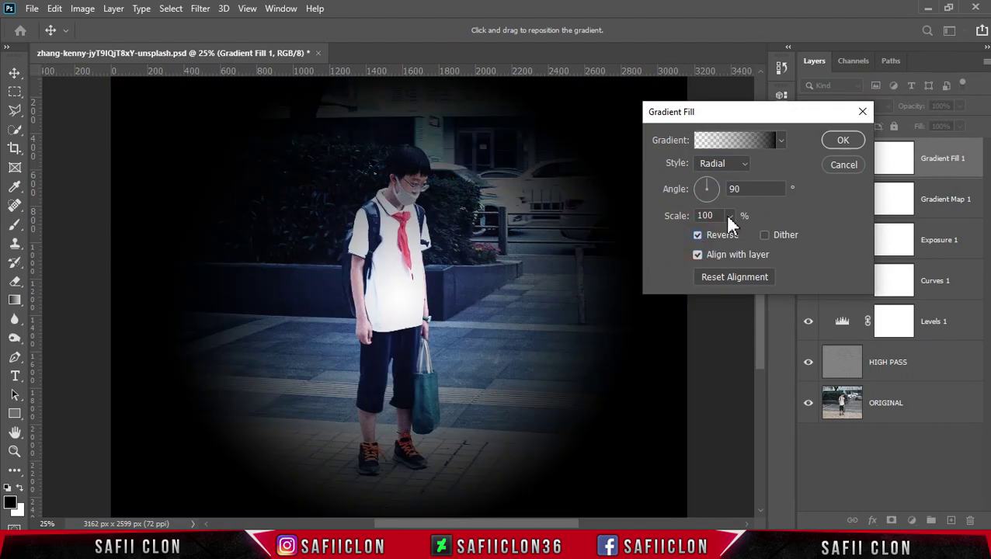
click(730, 217)
click(735, 235)
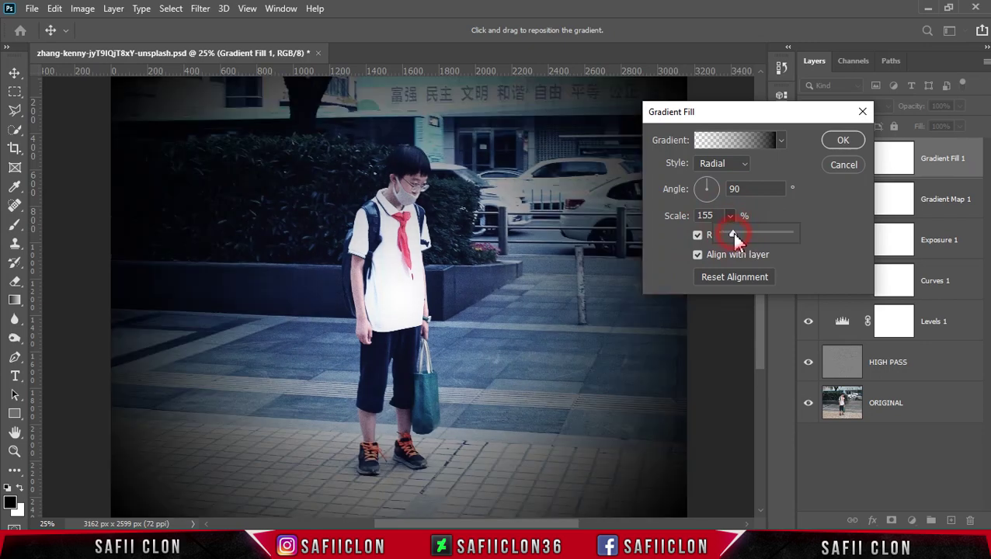
drag(734, 233, 736, 233)
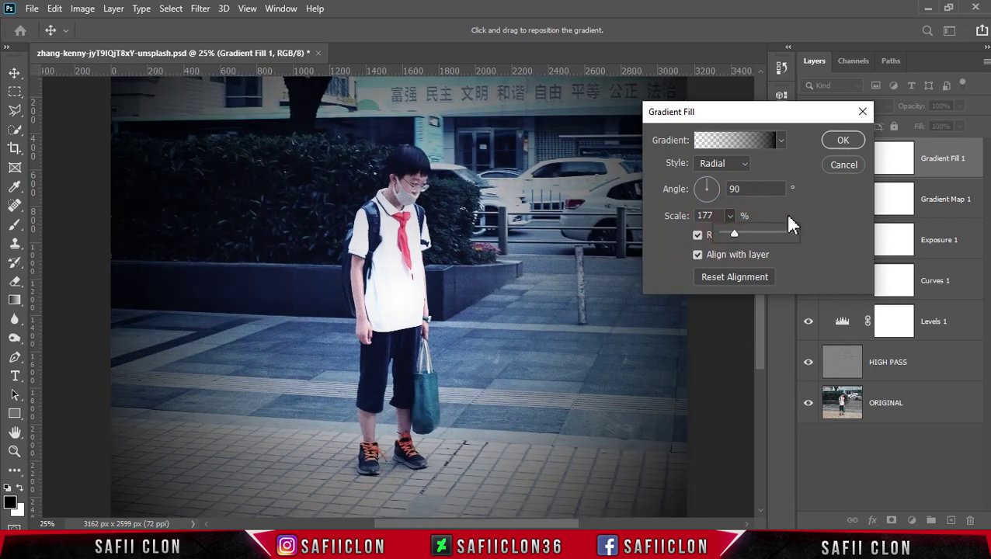
click(429, 259)
mouse_move(439, 247)
mouse_down()
mouse_move(439, 194)
mouse_move(432, 230)
mouse_up()
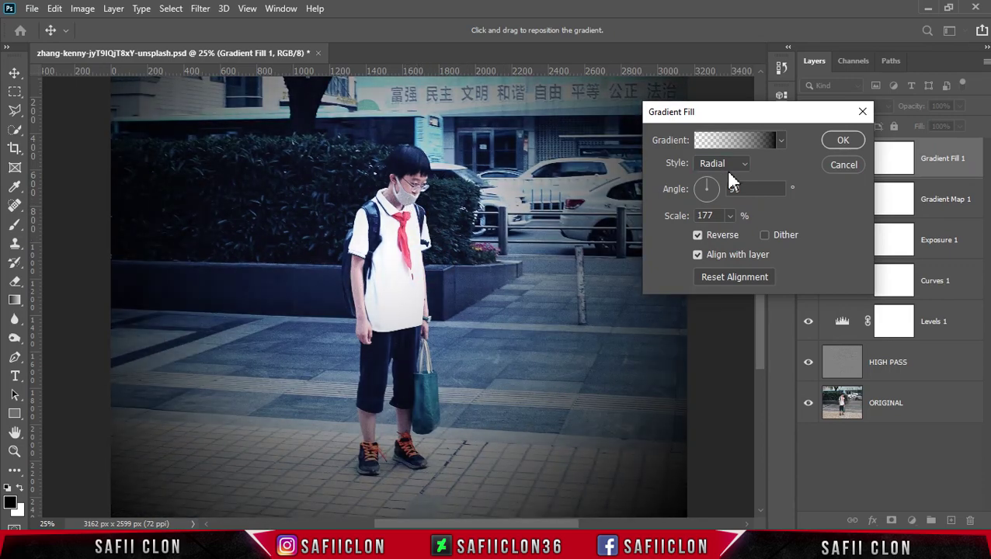
click(842, 140)
key(c)
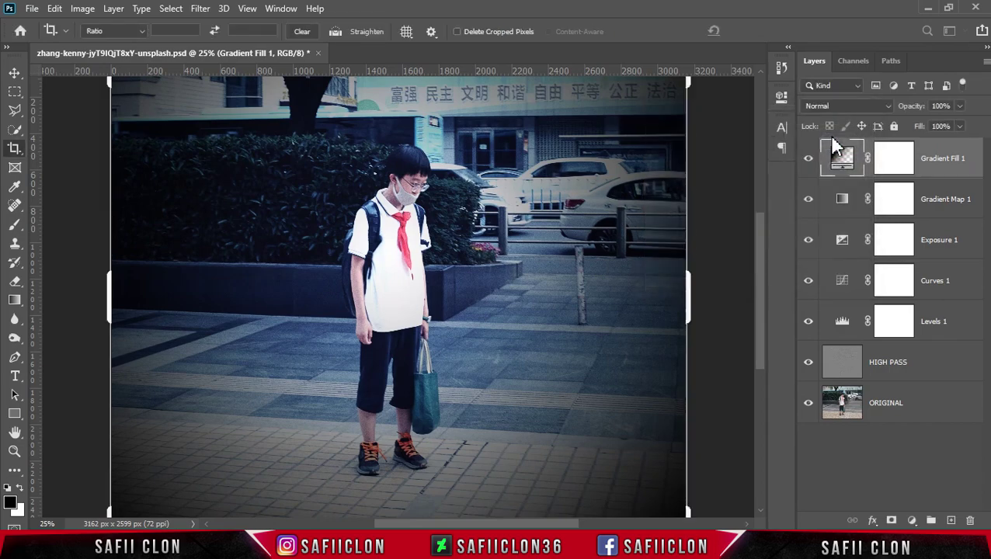
Set the Gradient Fill 1 vignette layer's blend mode to Overlay
key(ctrl+minus)
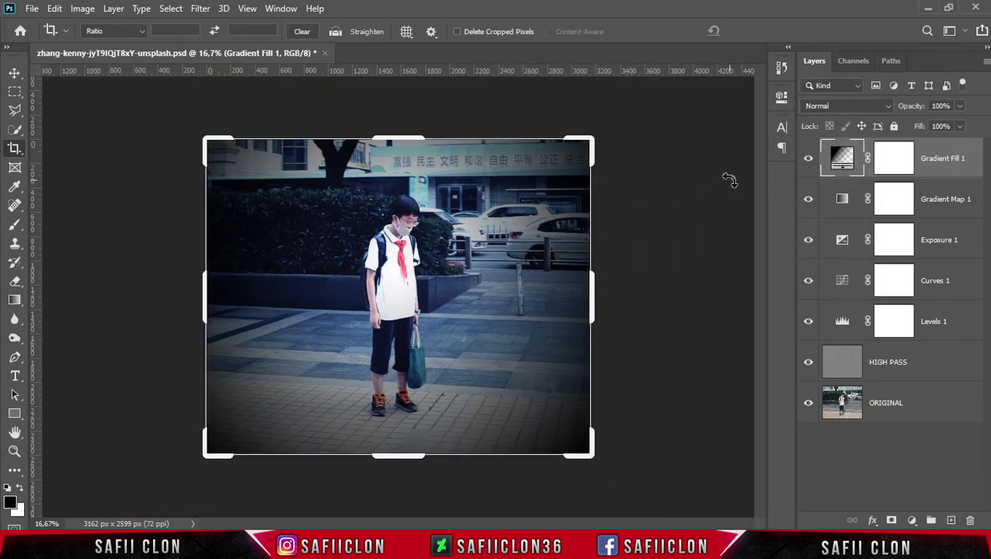
click(868, 107)
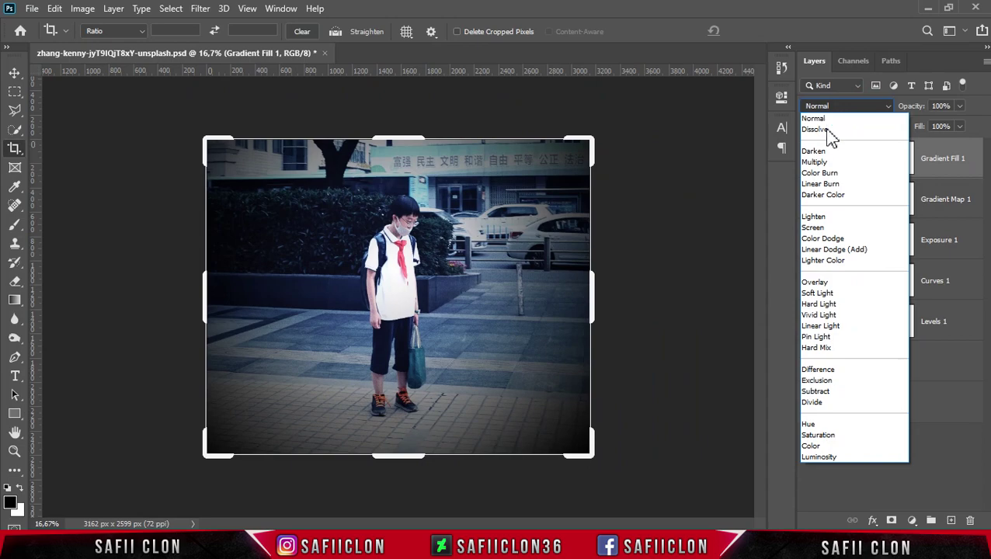
click(823, 285)
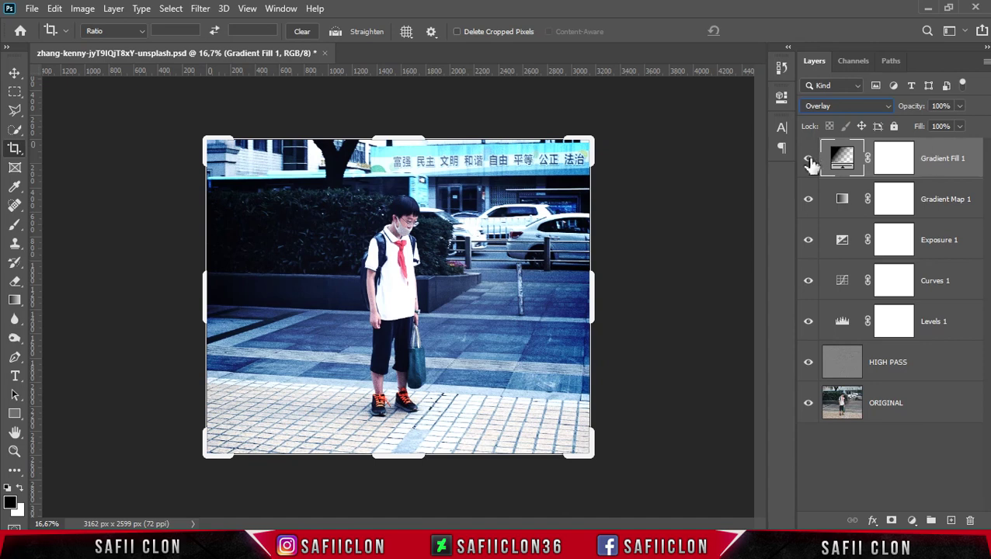
Toggle the vignette's visibility to compare, then add a new empty Layer 1 on top
click(808, 163)
click(809, 163)
click(809, 160)
click(808, 159)
click(15, 74)
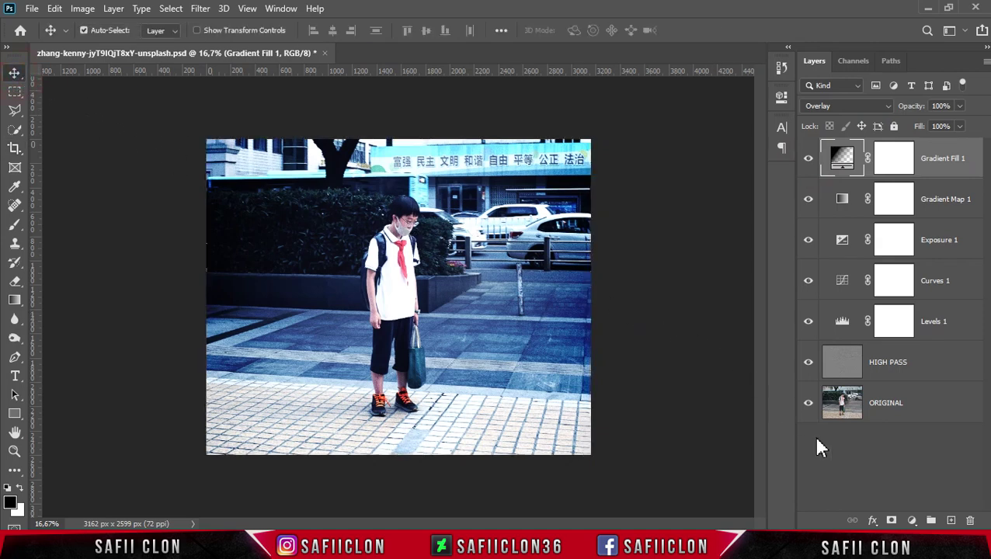
click(951, 521)
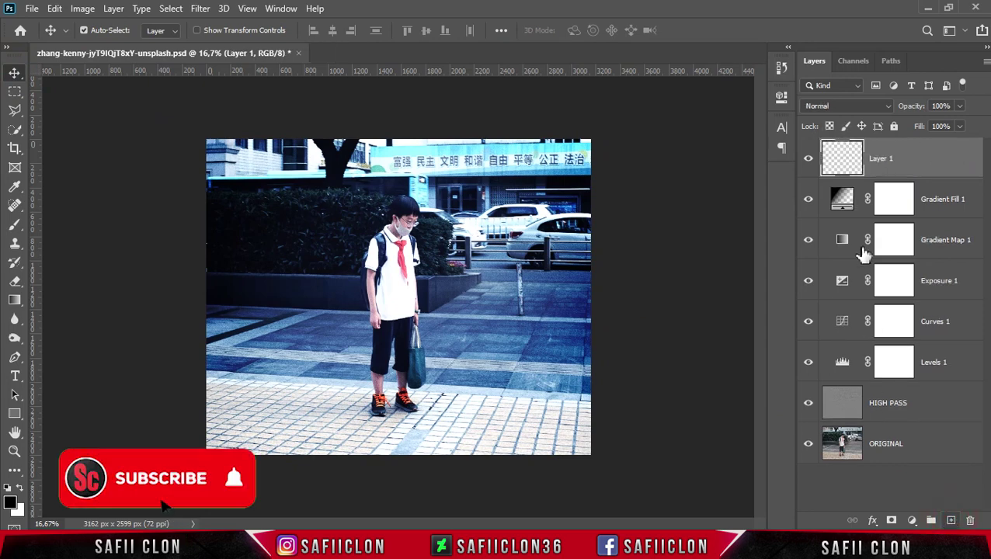
Rename the new top layer to NOISE
double_click(882, 159)
text(NO)
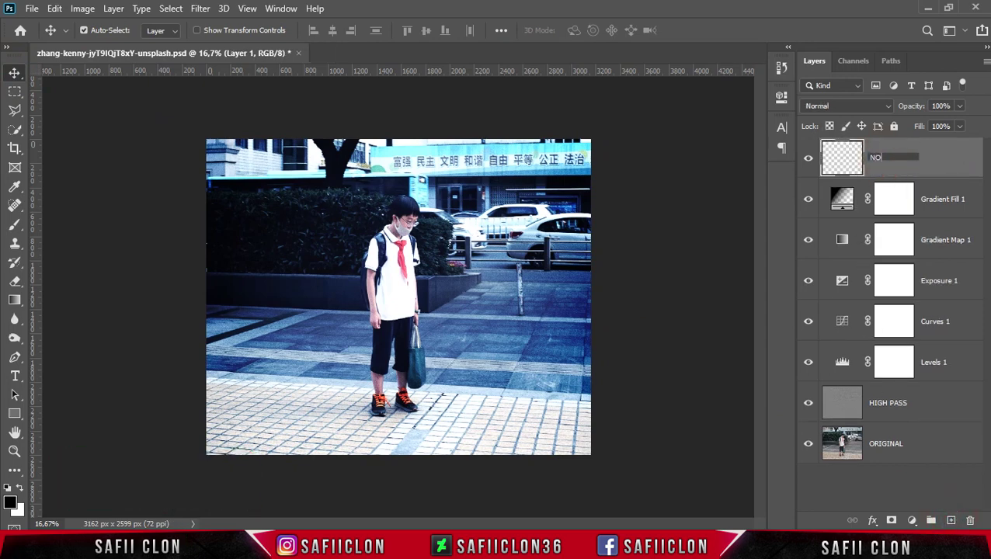
key(Return)
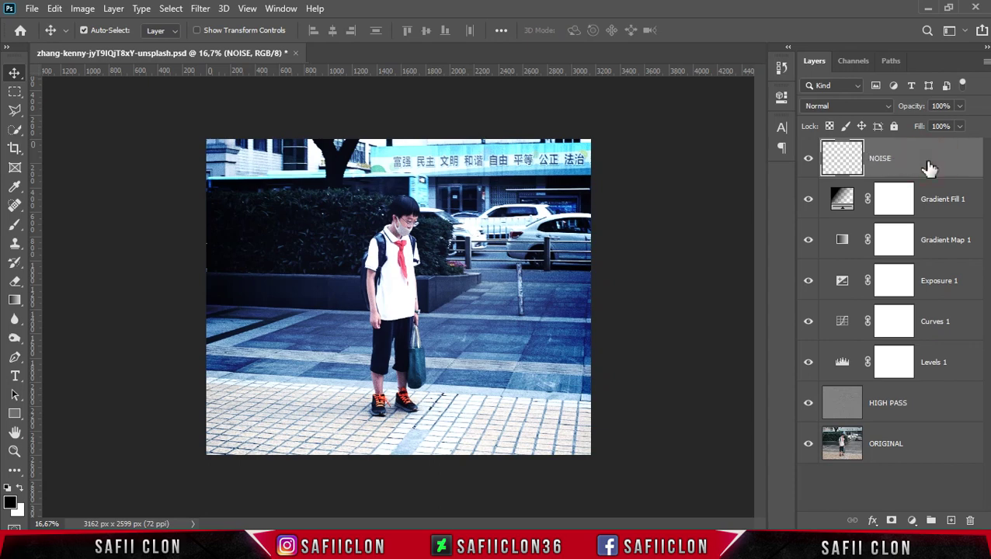
Fill the NOISE layer with solid Black using Edit > Fill
click(55, 8)
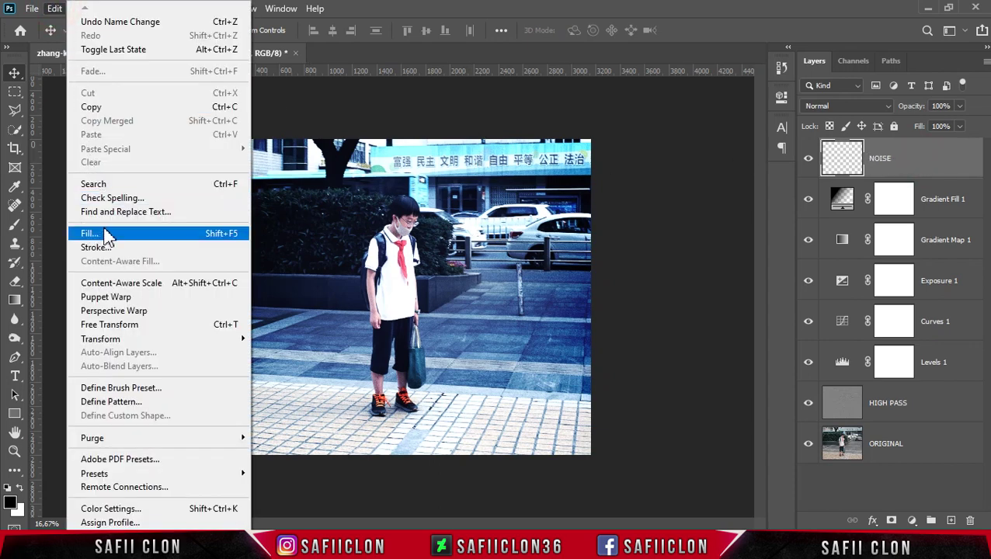
click(106, 234)
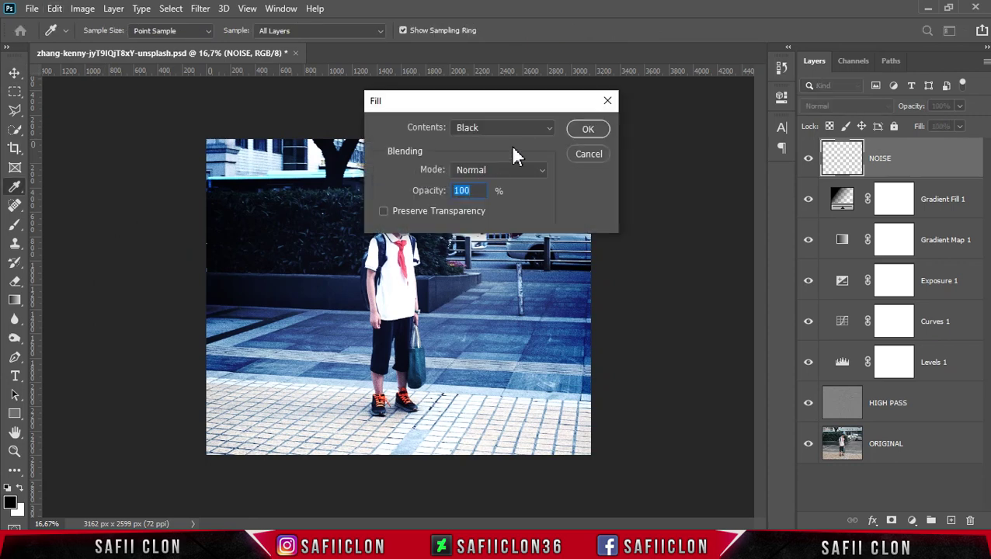
click(527, 131)
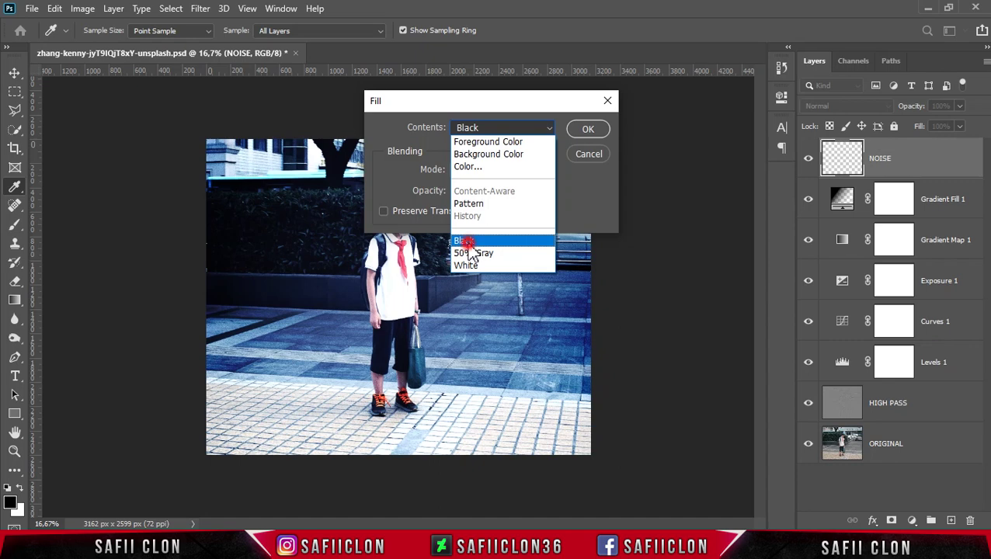
click(466, 242)
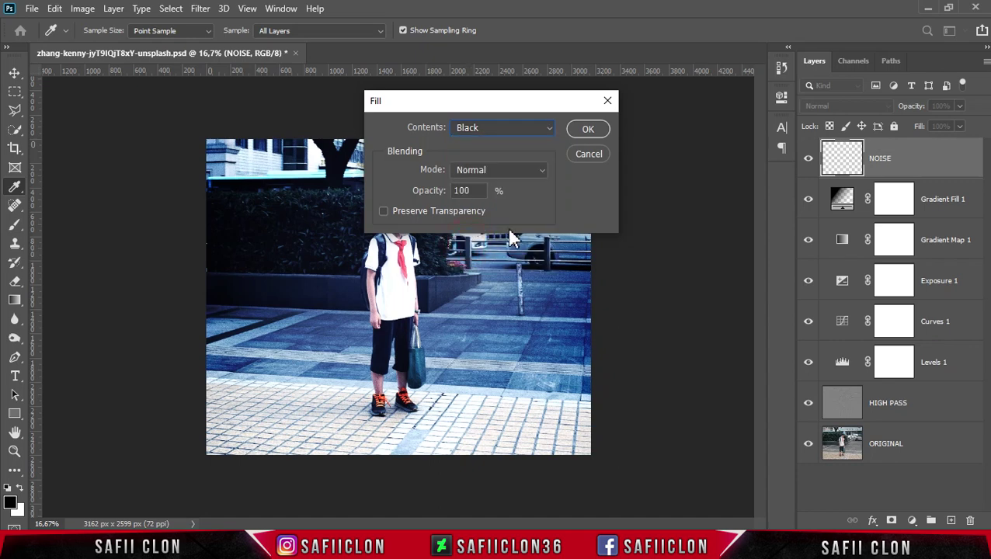
click(588, 130)
key(v)
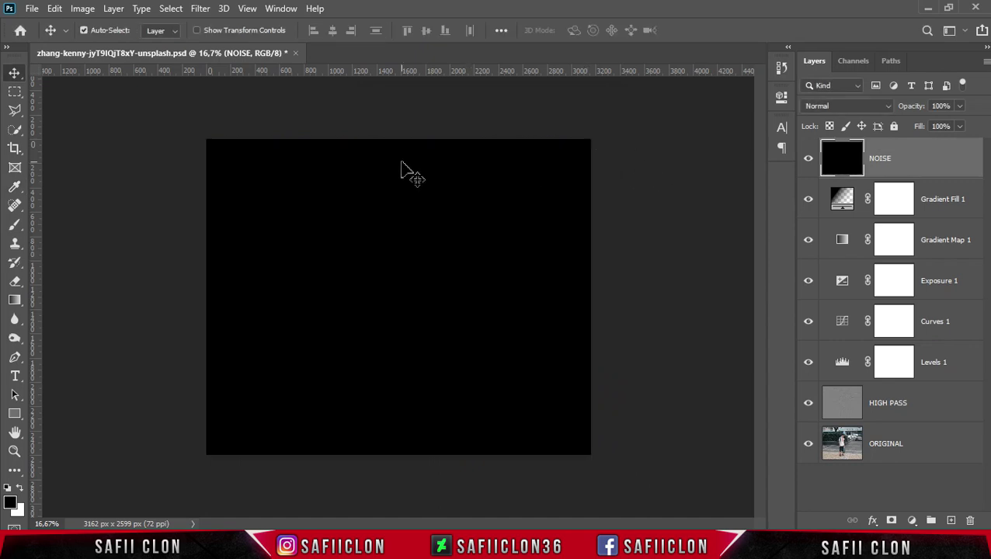
click(201, 10)
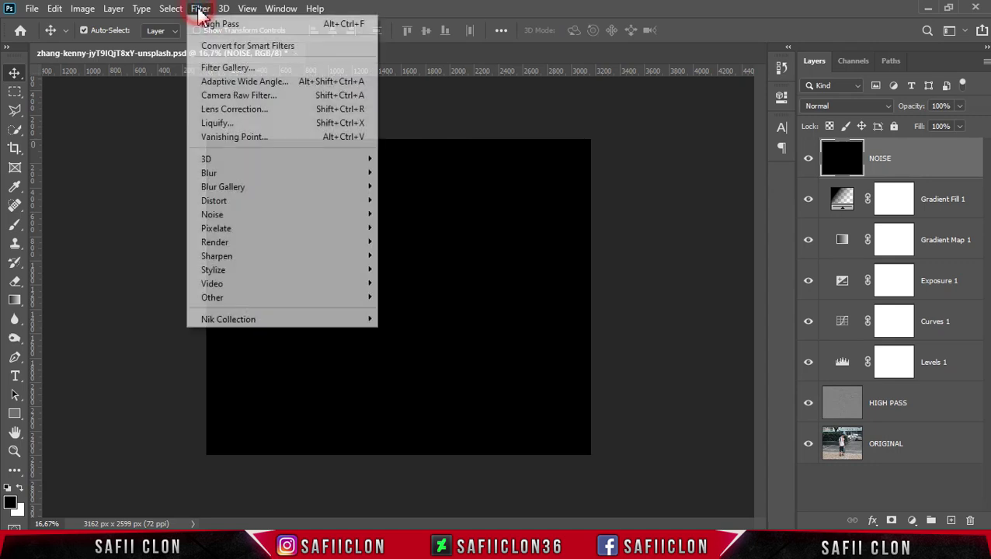
mouse_move(212, 215)
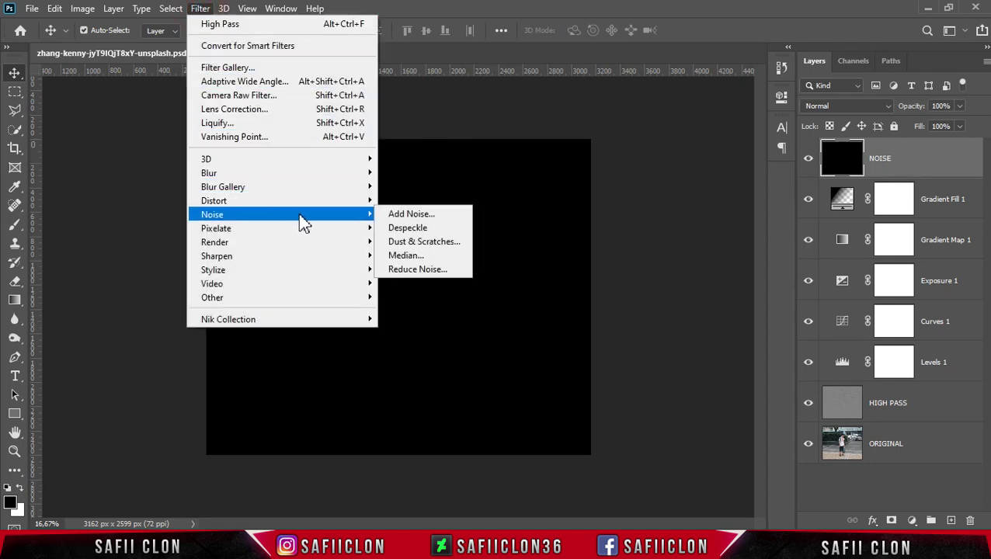
Apply Add Noise to the NOISE layer: Gaussian, Amount 16.80%
click(423, 215)
click(470, 51)
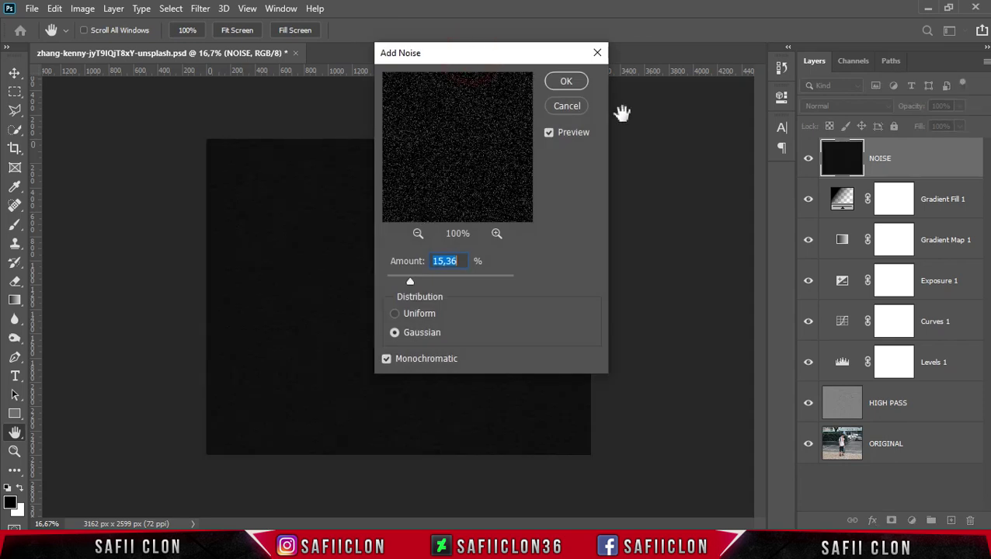
drag(470, 52, 682, 138)
key(ctrl+plus)
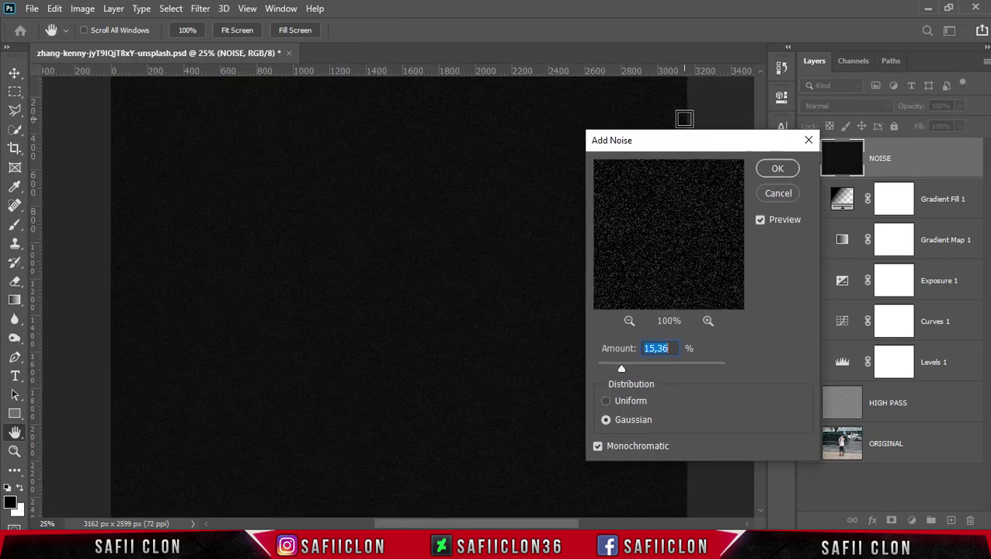
click(653, 368)
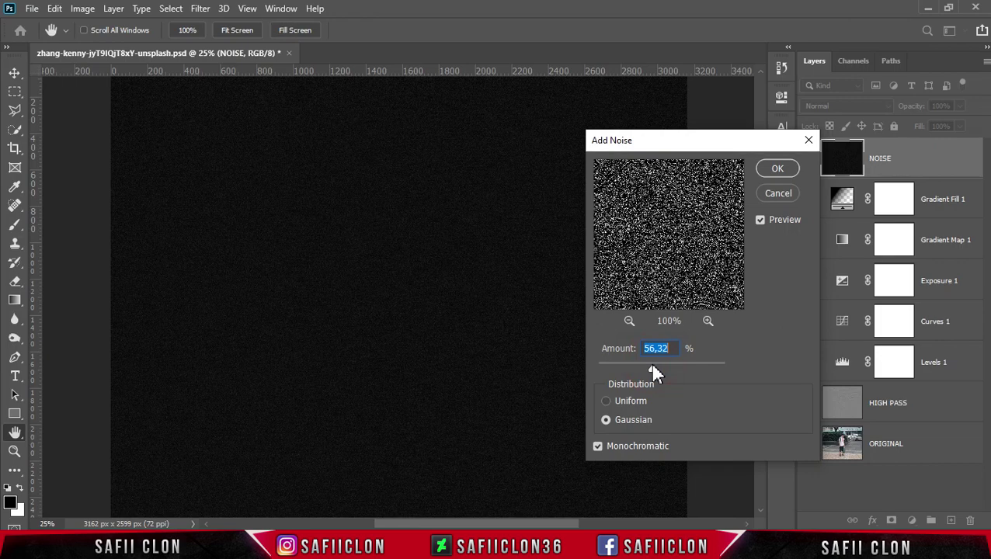
click(606, 422)
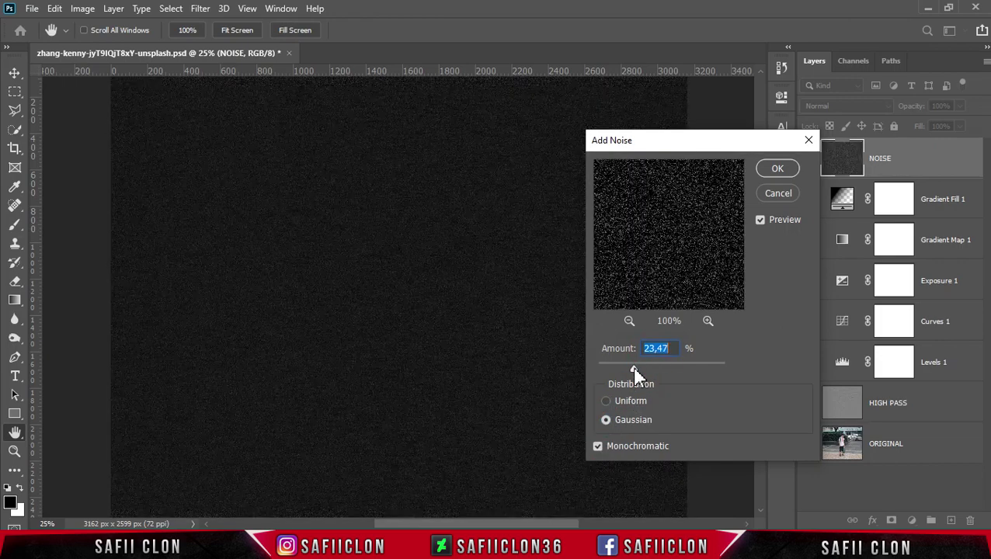
drag(635, 373, 627, 375)
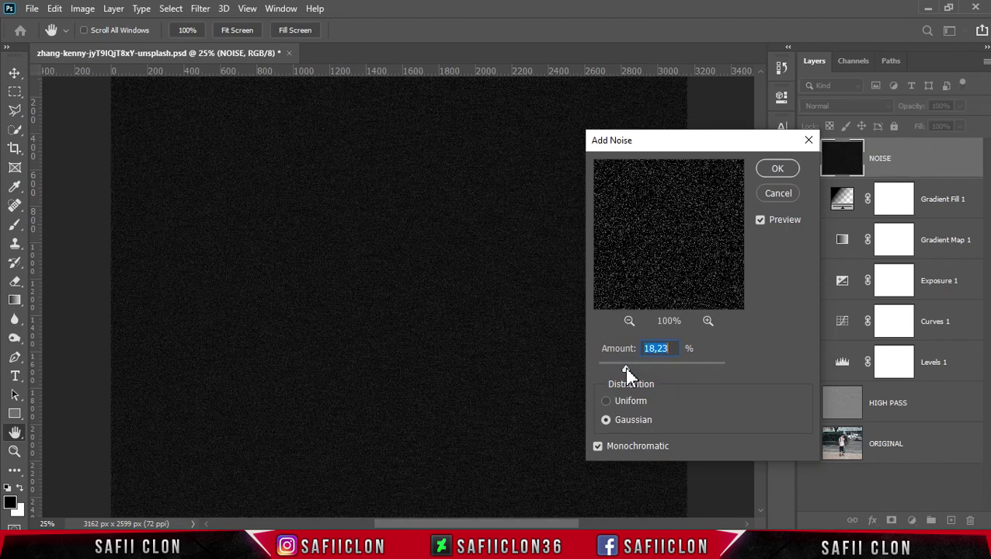
drag(628, 374, 626, 375)
click(777, 170)
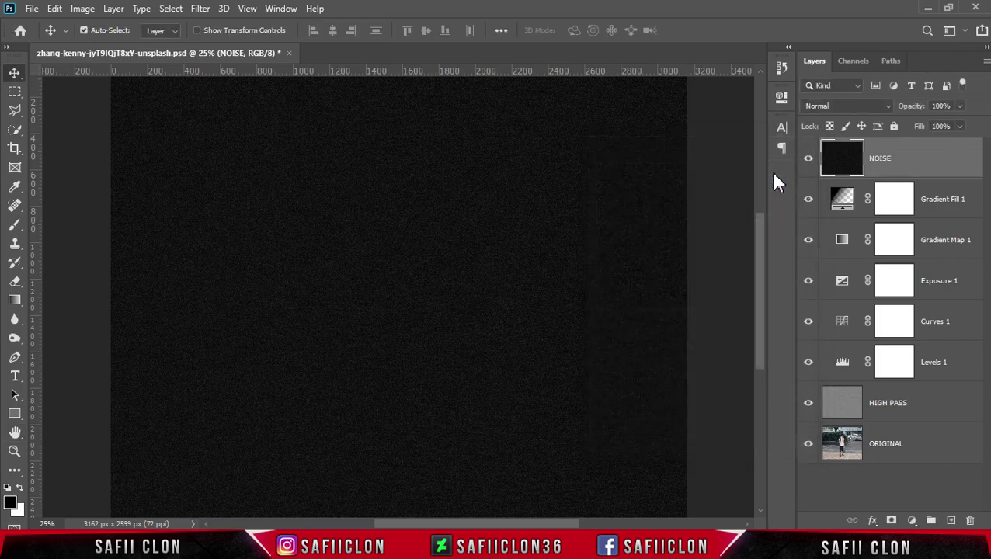
Set NOISE to Lighten, compare its visibility, and select layers NOISE through HIGH PASS
click(854, 106)
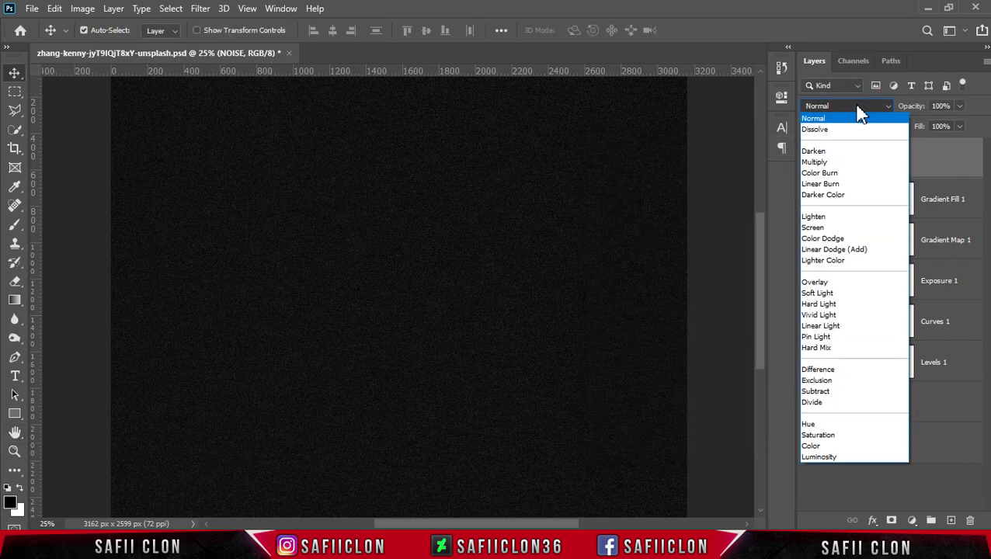
click(821, 218)
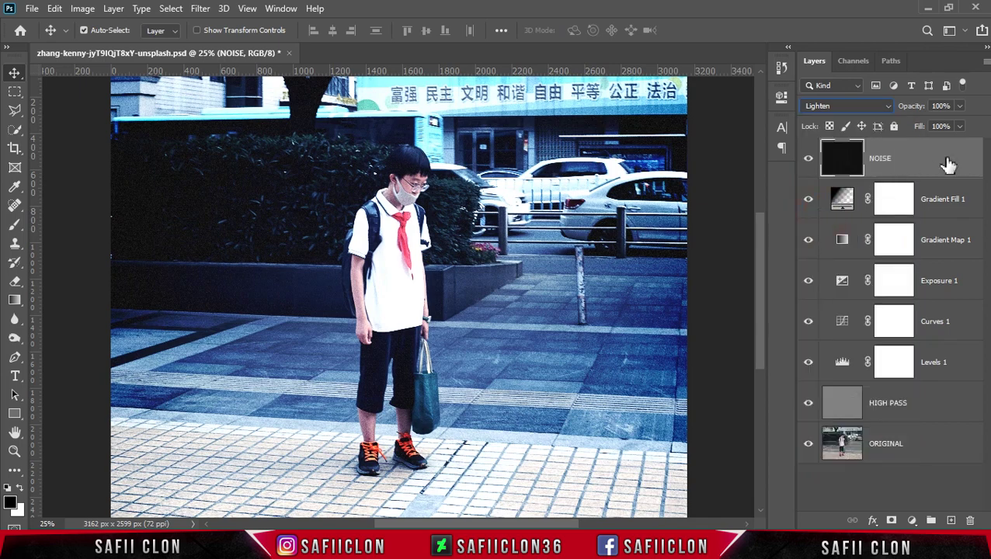
click(809, 159)
click(808, 160)
click(808, 161)
click(809, 161)
click(914, 157)
shift+click(932, 405)
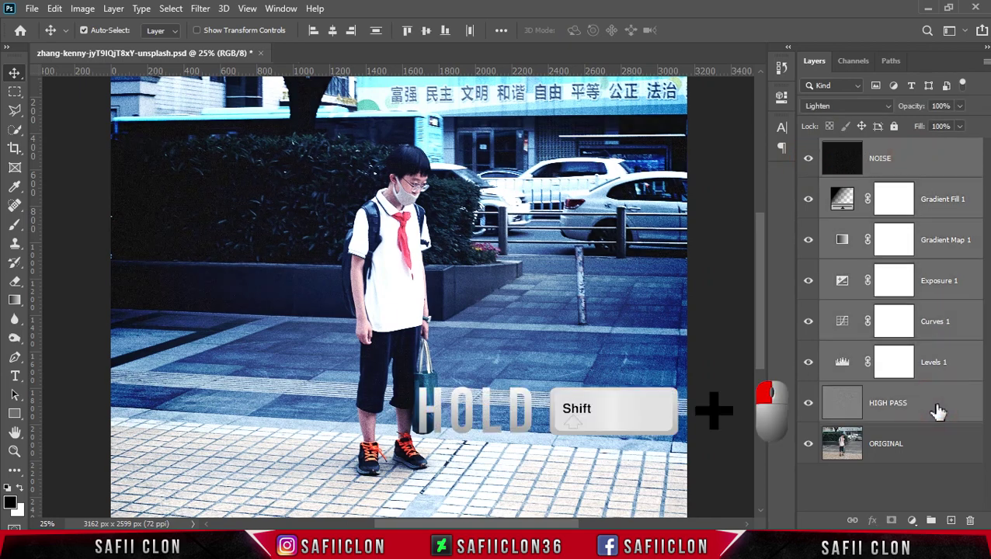
Group the selected HIGH PASS through NOISE layers into a group named LOMO
right_click(929, 409)
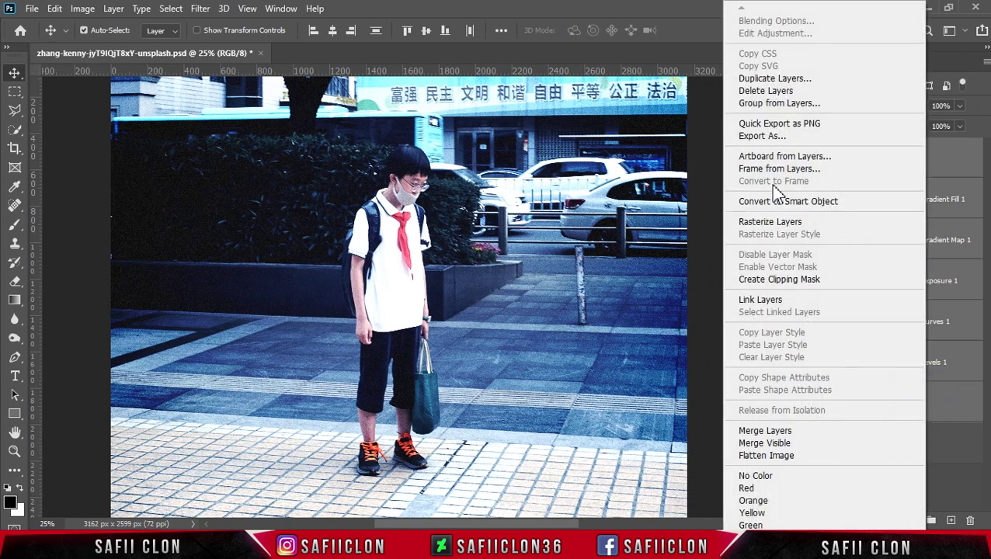
click(777, 103)
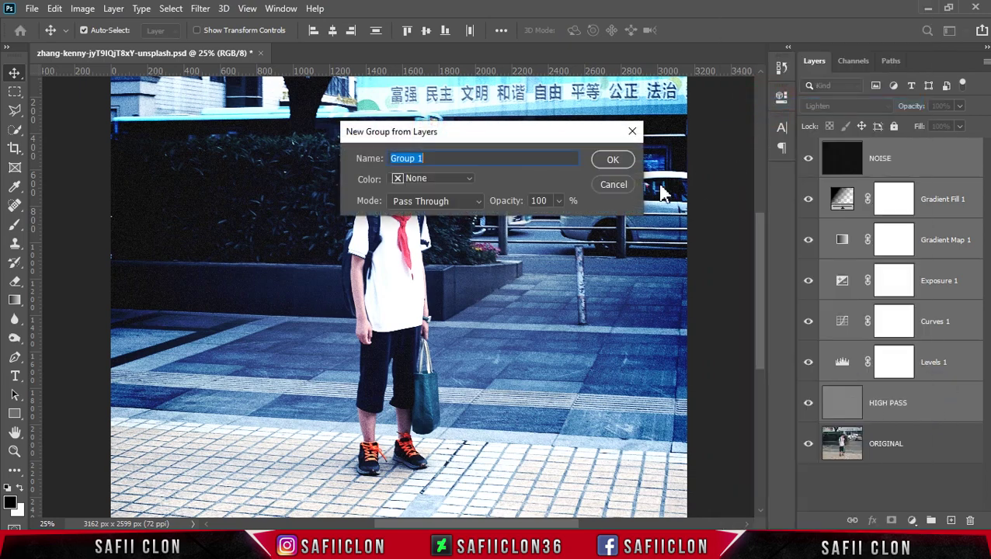
text(LOMO)
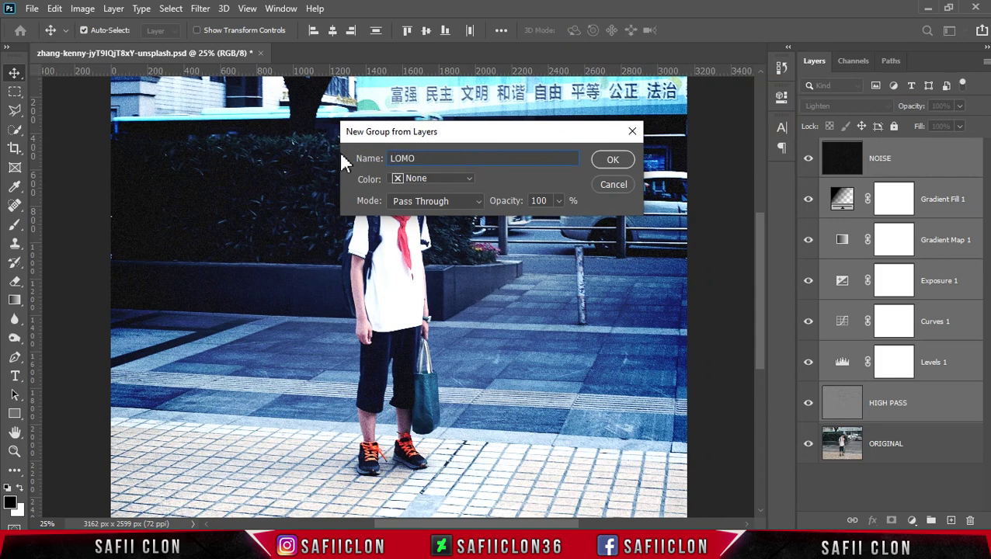
click(602, 163)
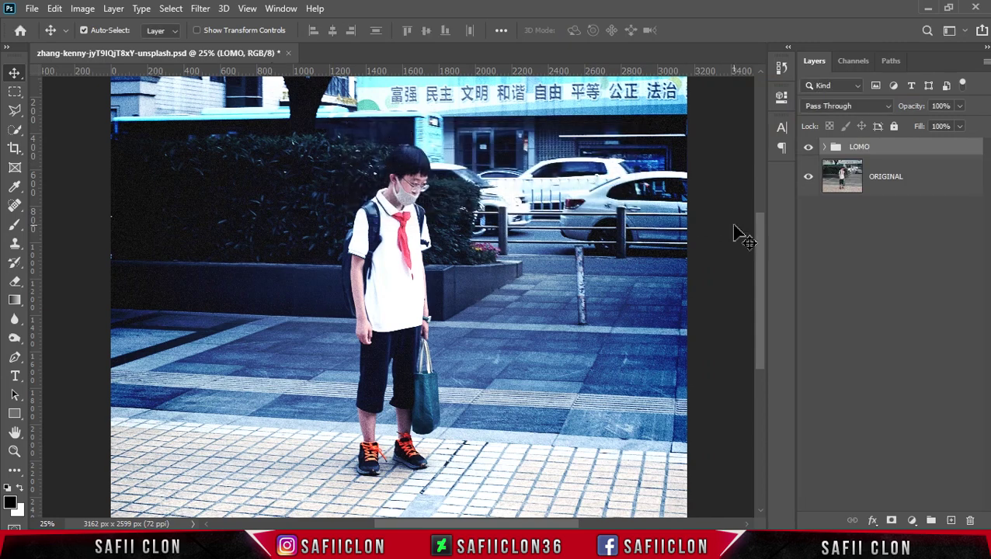
key(ctrl+plus)
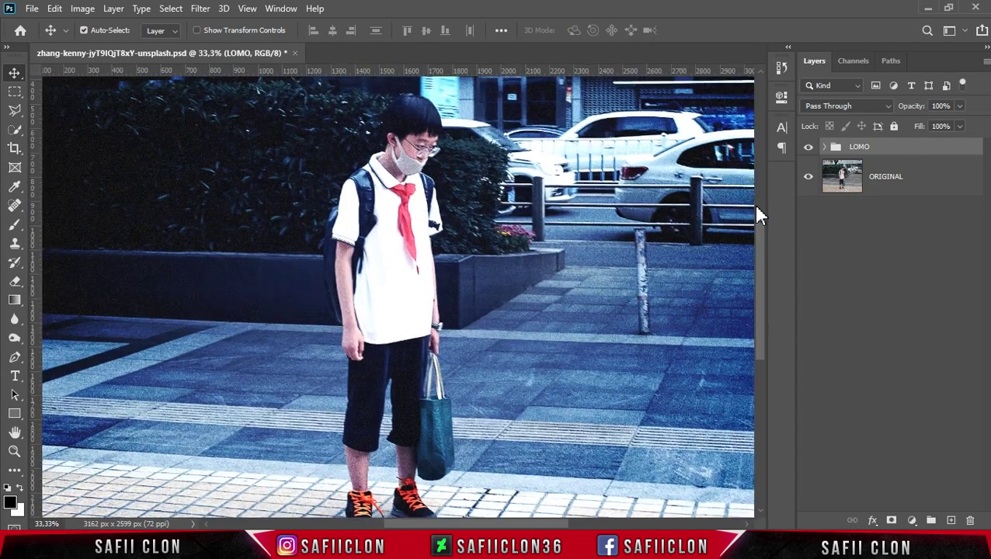
click(808, 148)
click(809, 149)
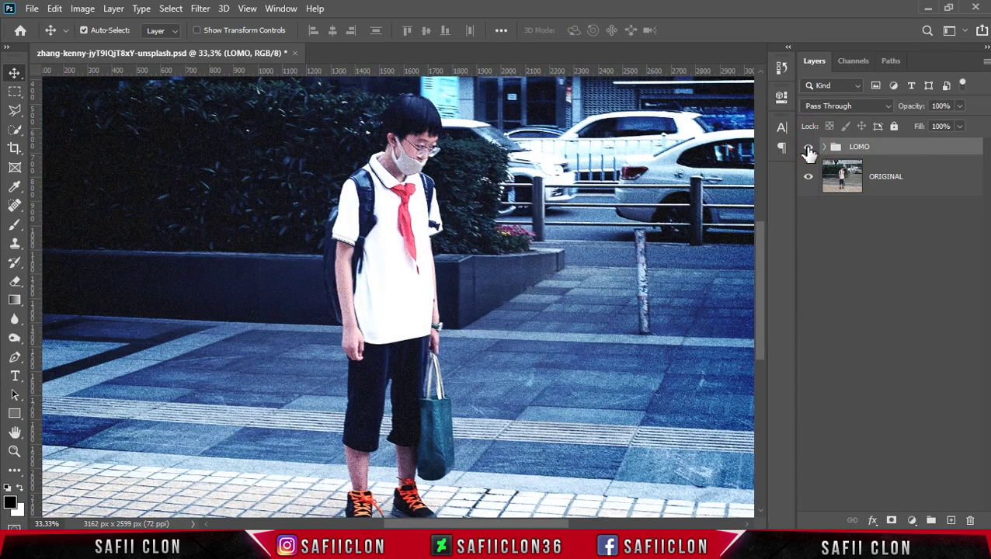
click(809, 149)
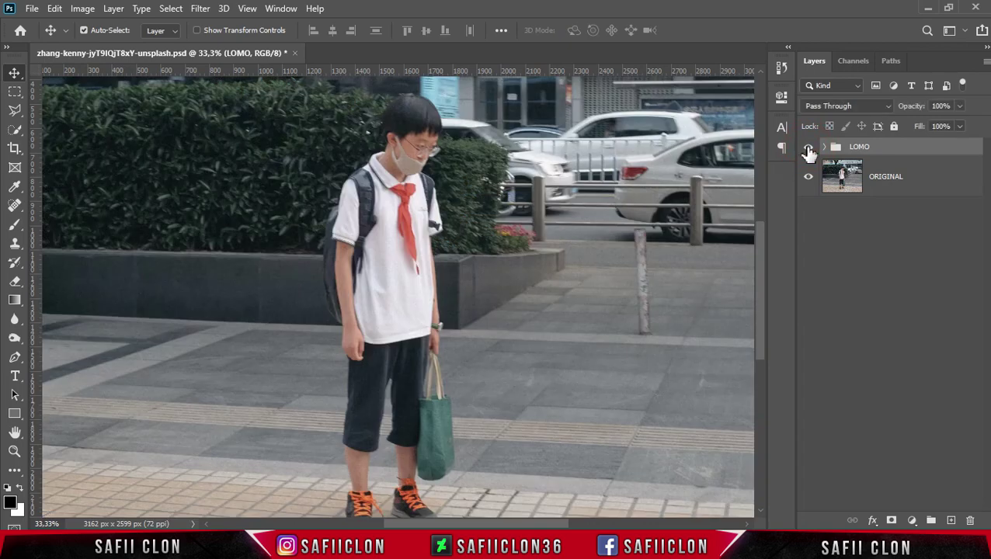
click(809, 149)
click(809, 148)
click(809, 147)
key(ctrl+minus)
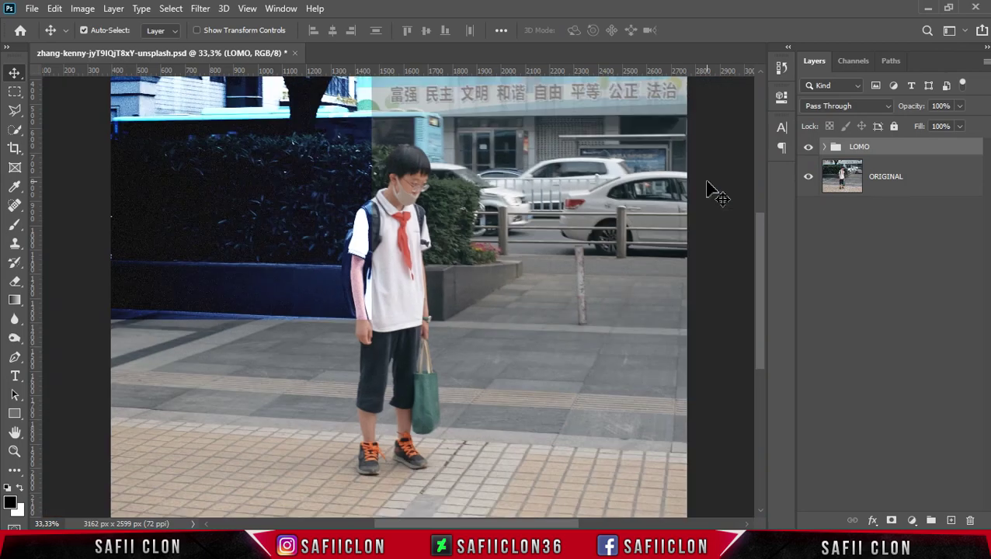
key(ctrl+minus)
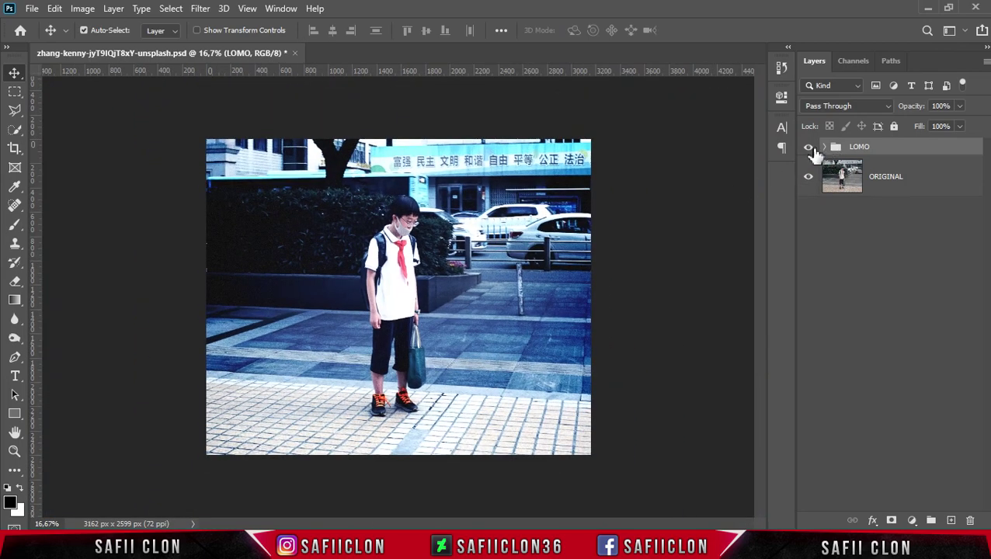
click(809, 148)
click(809, 148)
click(808, 149)
click(809, 148)
click(809, 149)
click(809, 148)
key(ctrl+plus)
key(ctrl+plus)
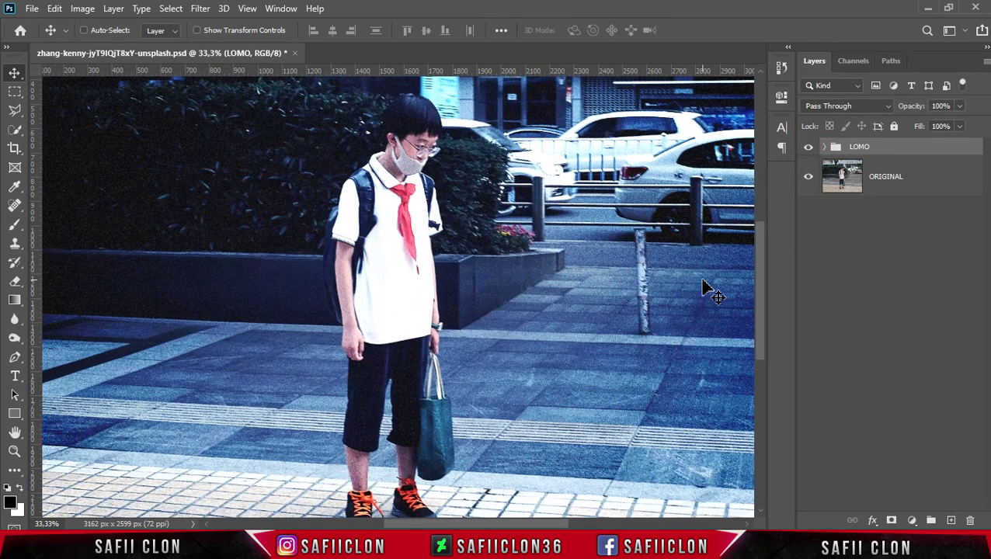
key(ctrl+minus)
key(ctrl+plus)
key(ctrl+plus)
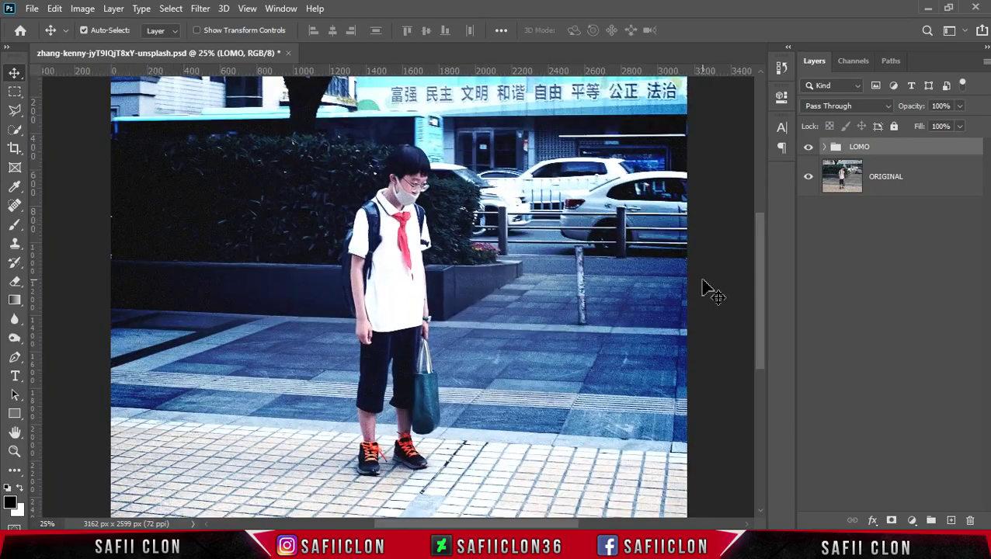